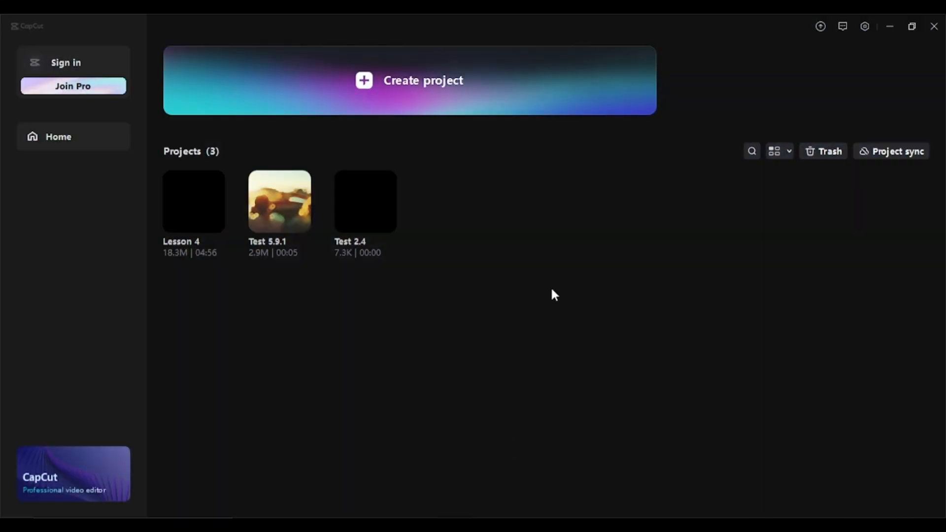
- Create a new project and name it "How to Add Music, SFX and Voiceover"
click(464, 105)
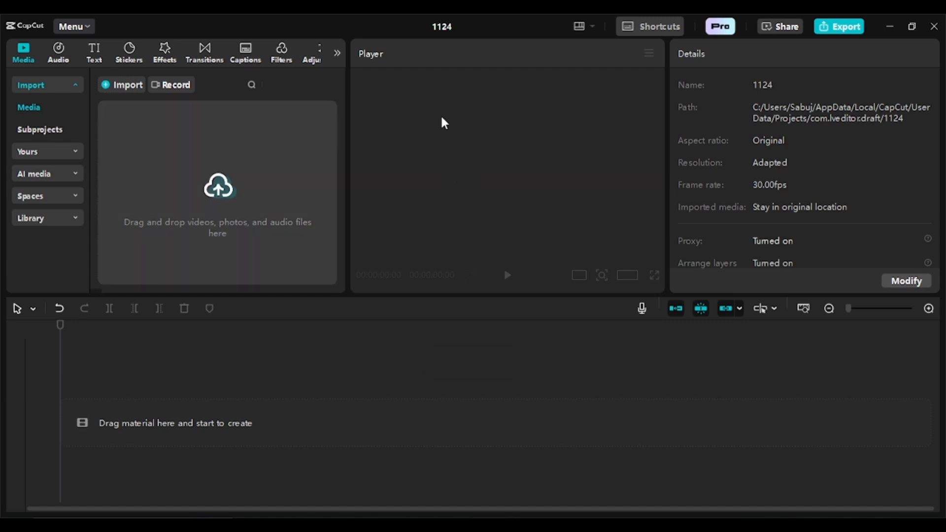
click(439, 28)
text(How )
text(to Add Music, SFX)
text( and Voiceover)
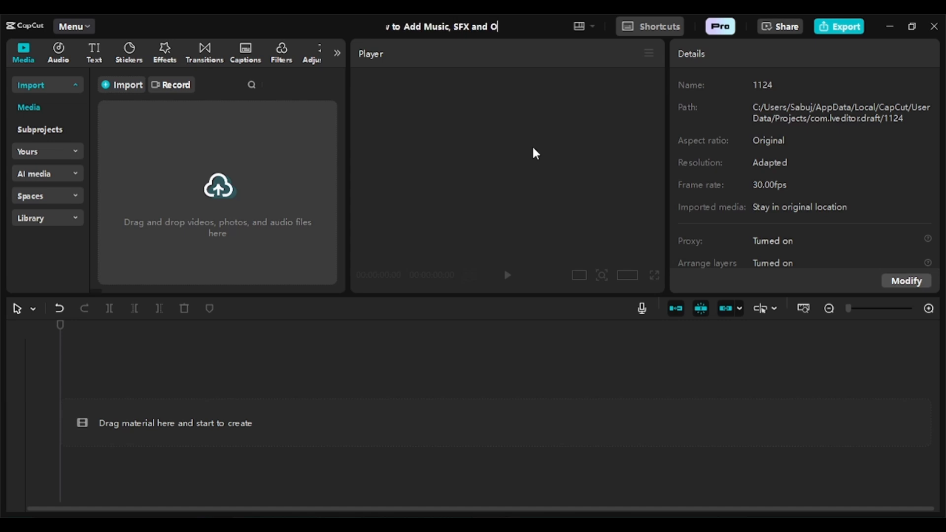
key(Return)
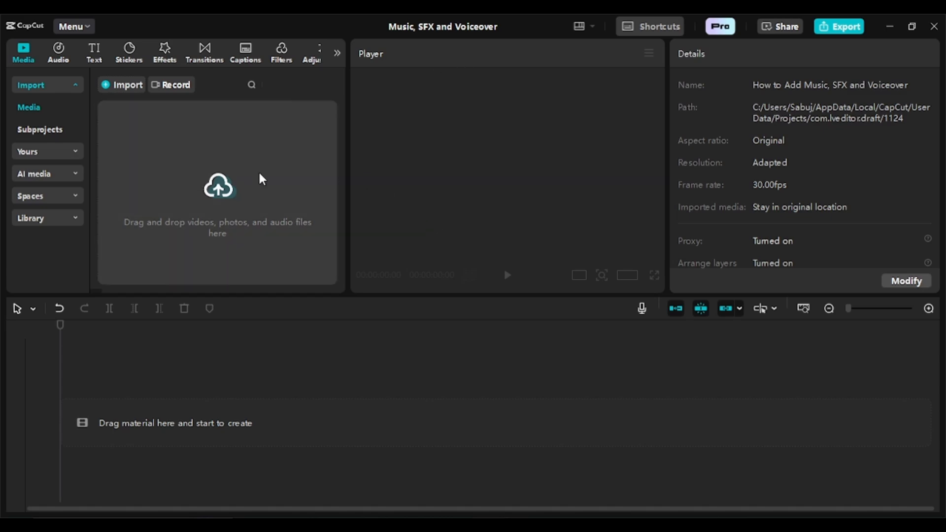
- Import the video dramatic movie time laps.mp4 onto the start of the timeline and preview it
click(310, 204)
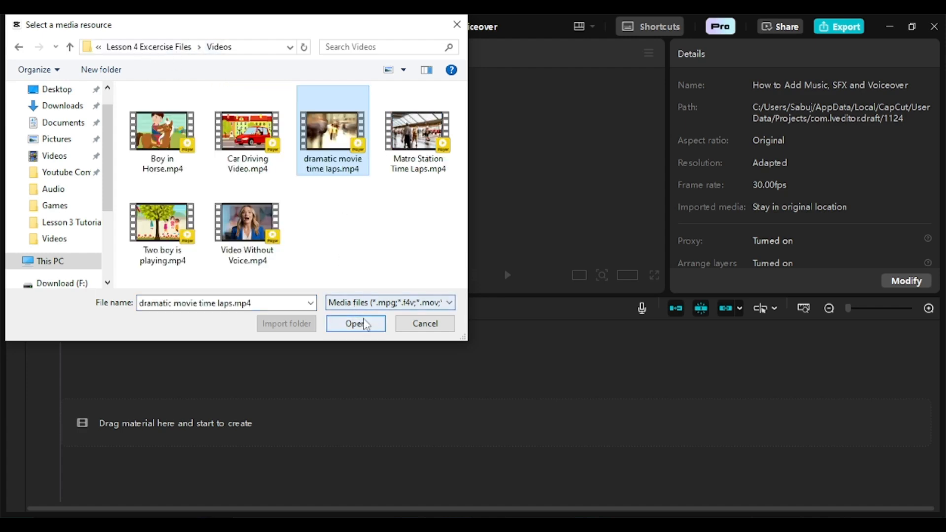
click(355, 323)
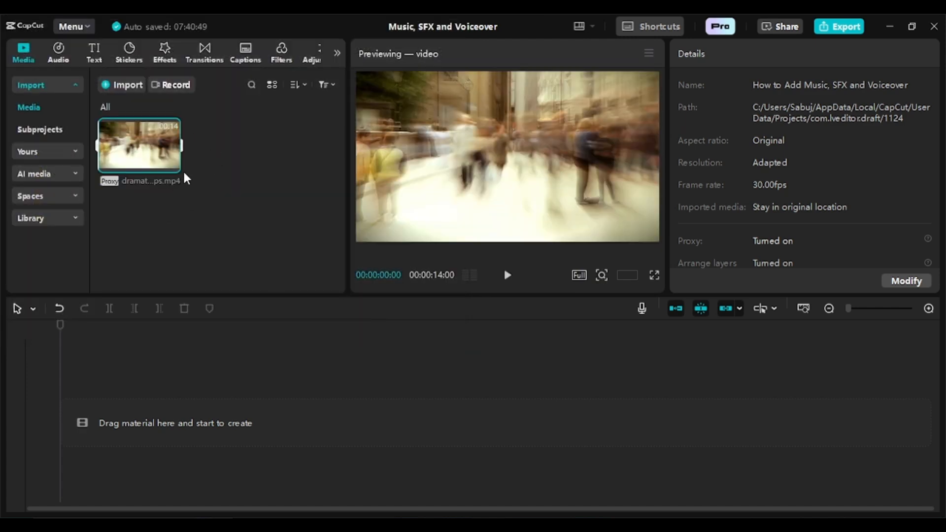
mouse_move(151, 160)
drag(147, 152, 104, 394)
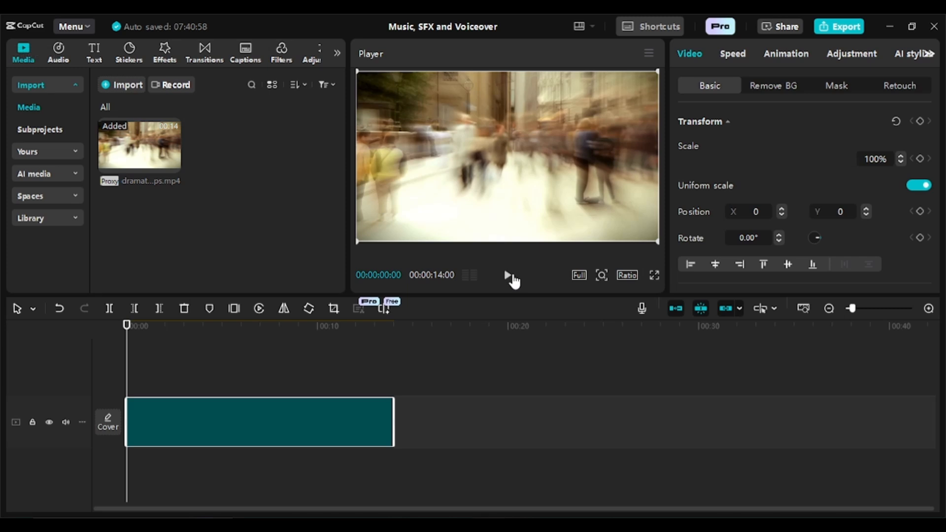
click(510, 275)
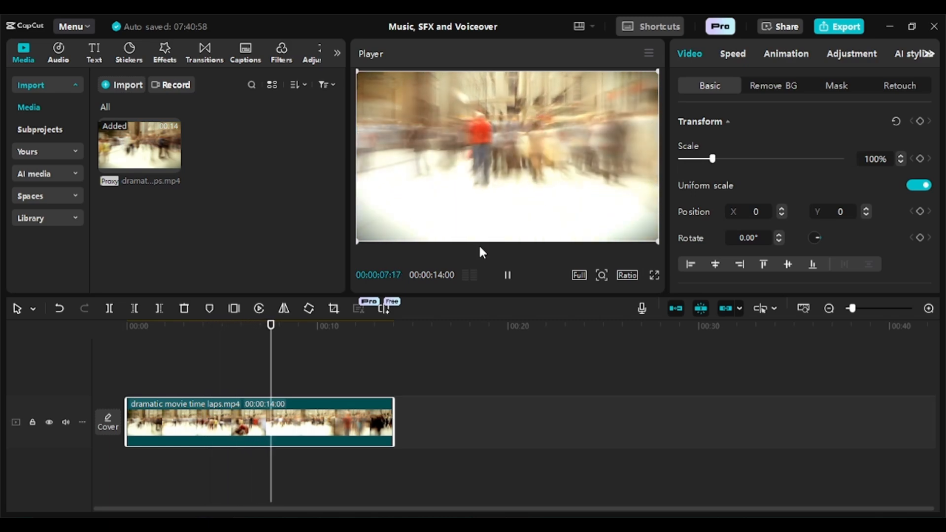
click(508, 275)
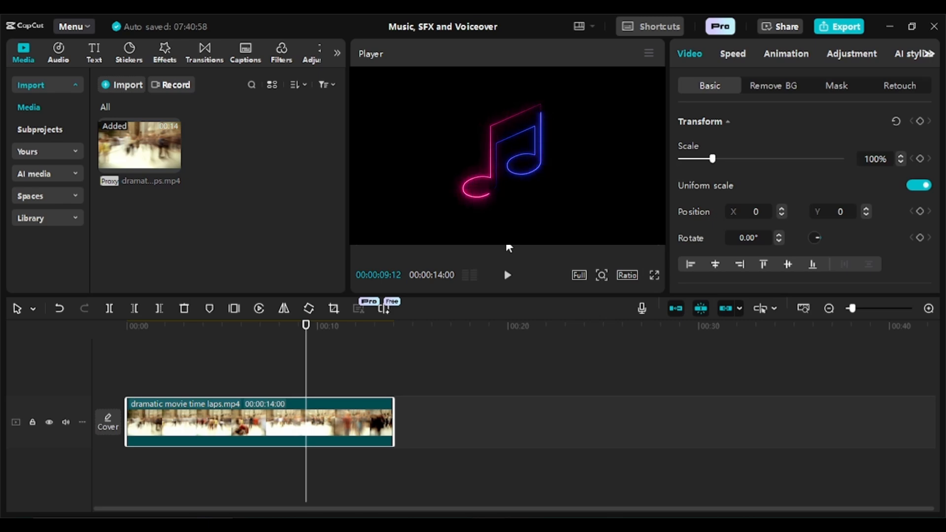
- Import the common Liquid Time music MP3 from the Audio folder of the Lesson 4 exercise files
click(122, 85)
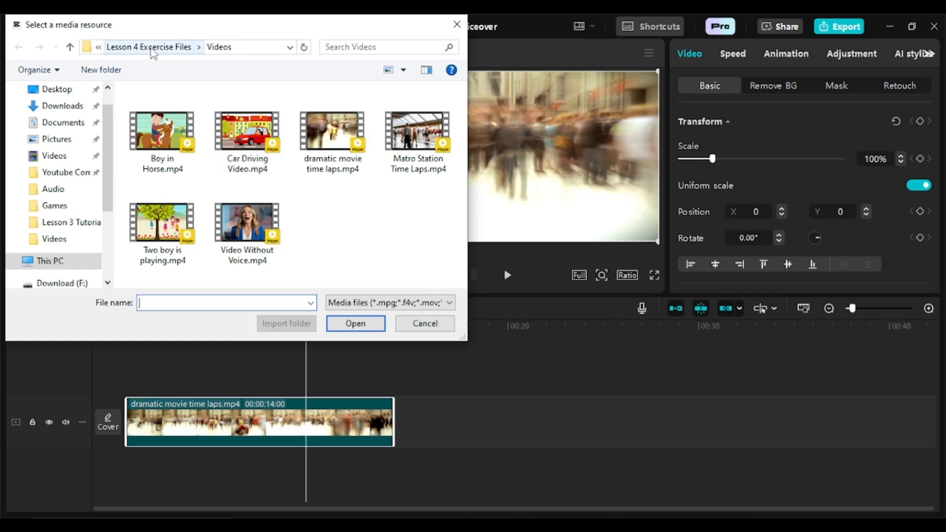
click(152, 47)
double_click(175, 147)
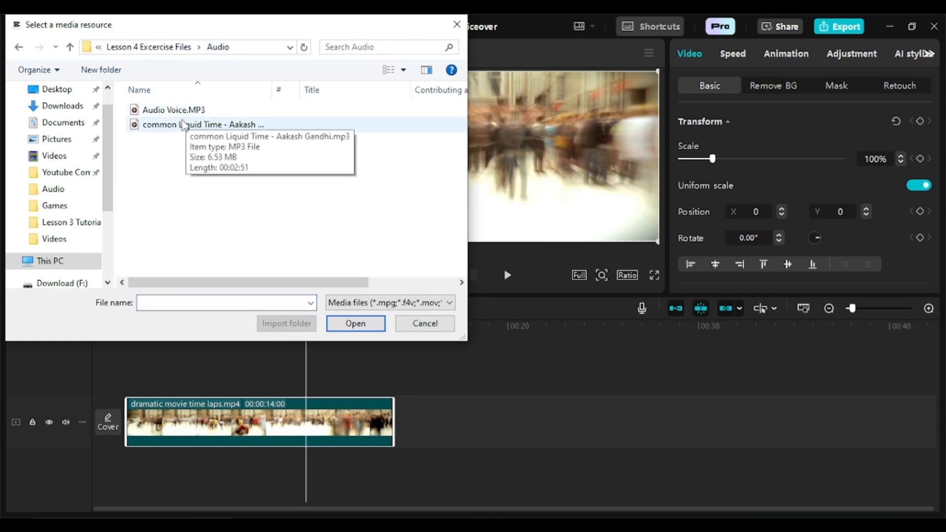
click(184, 124)
click(355, 324)
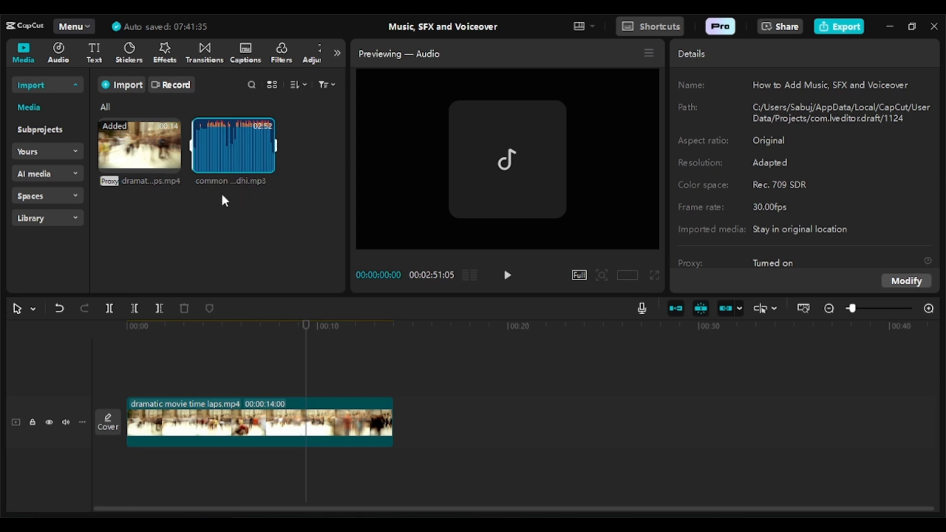
mouse_move(264, 157)
- Look through the music categories of the built-in audio library
click(59, 54)
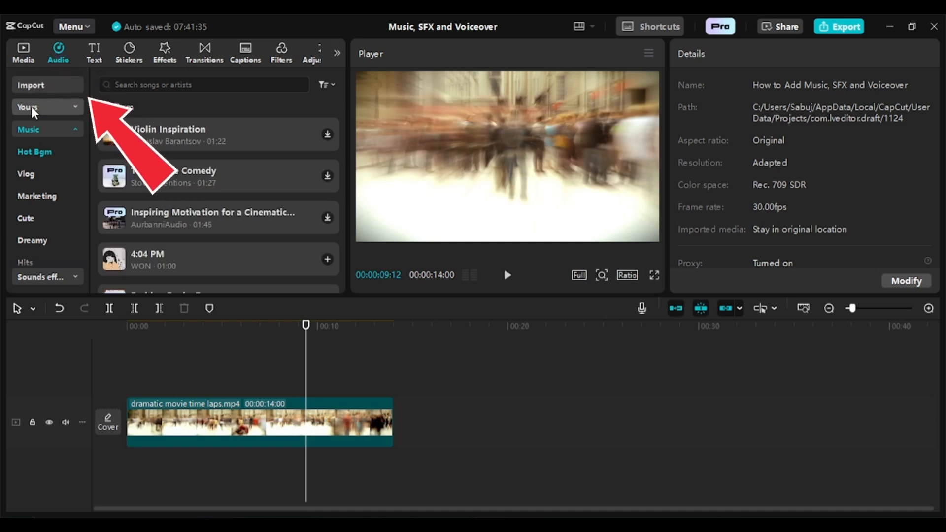
click(53, 130)
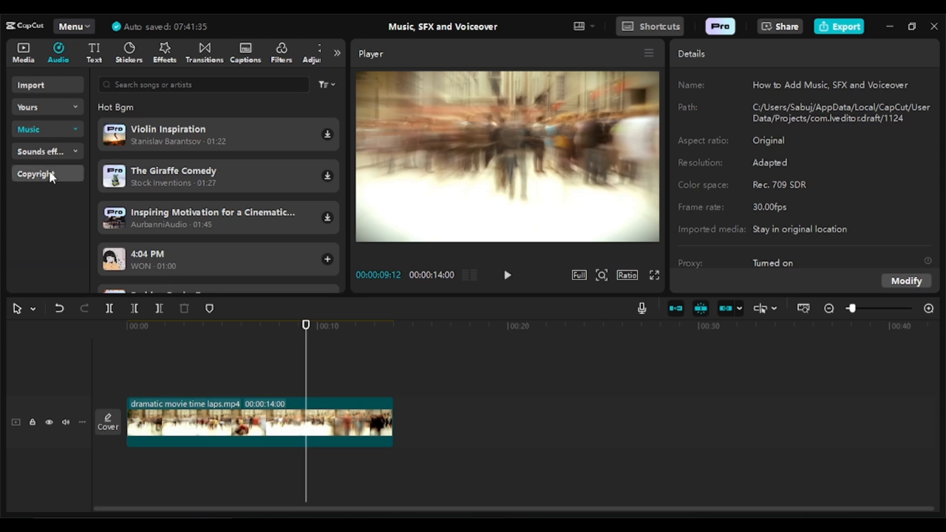
click(76, 130)
scroll(56, 183, down, 5)
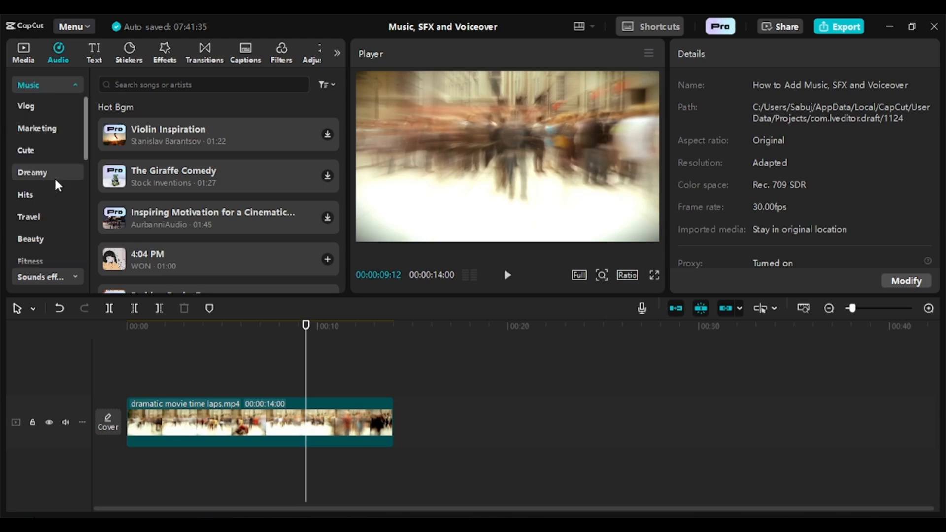
scroll(58, 181, down, 4)
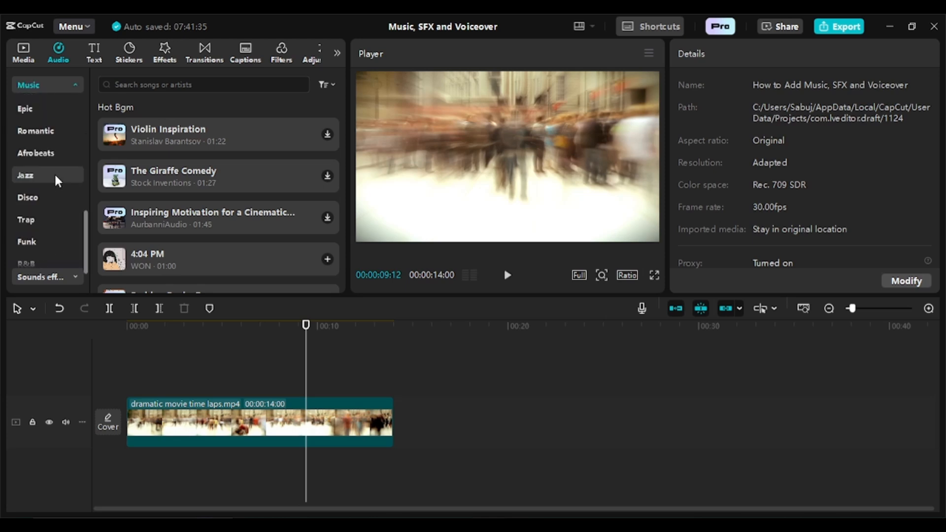
scroll(57, 182, down, 2)
scroll(58, 181, up, 5)
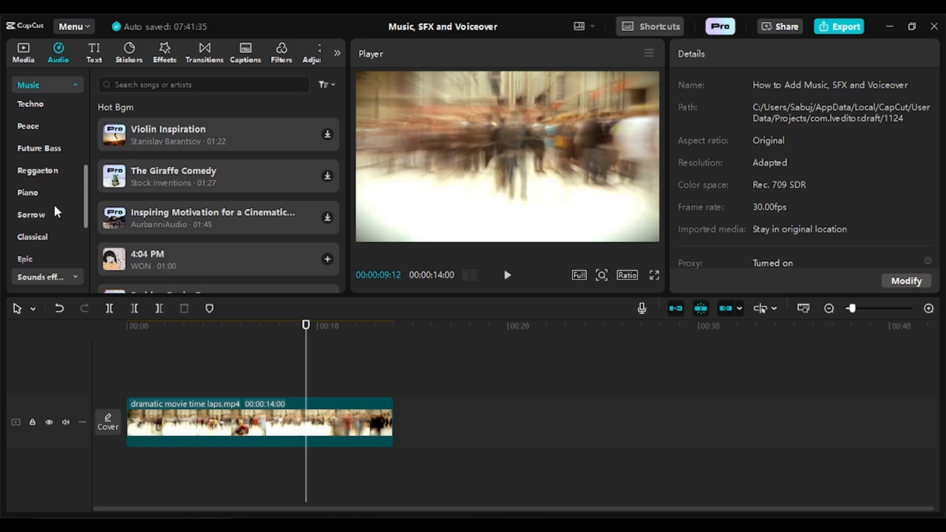
scroll(30, 163, up, 3)
scroll(54, 162, up, 4)
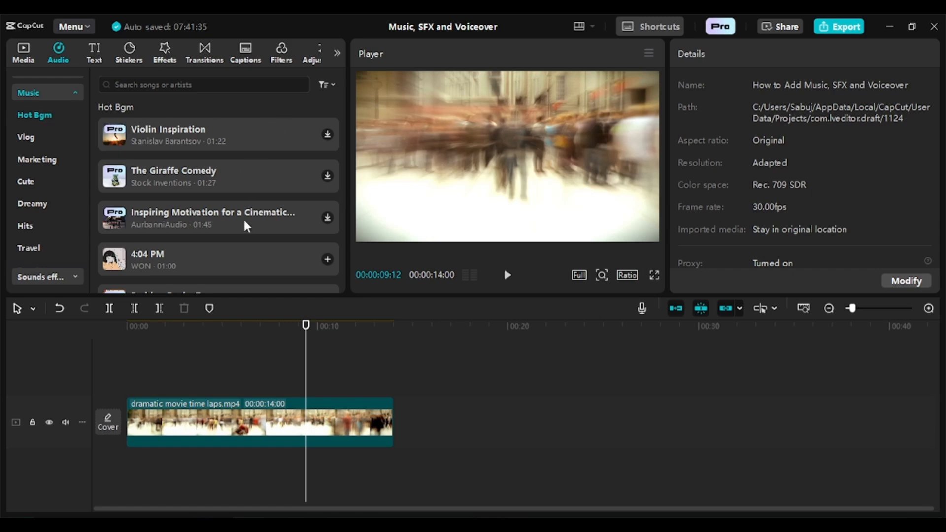
- Browse the tracks offered in the Hot Bgm music category
scroll(248, 218, down, 10)
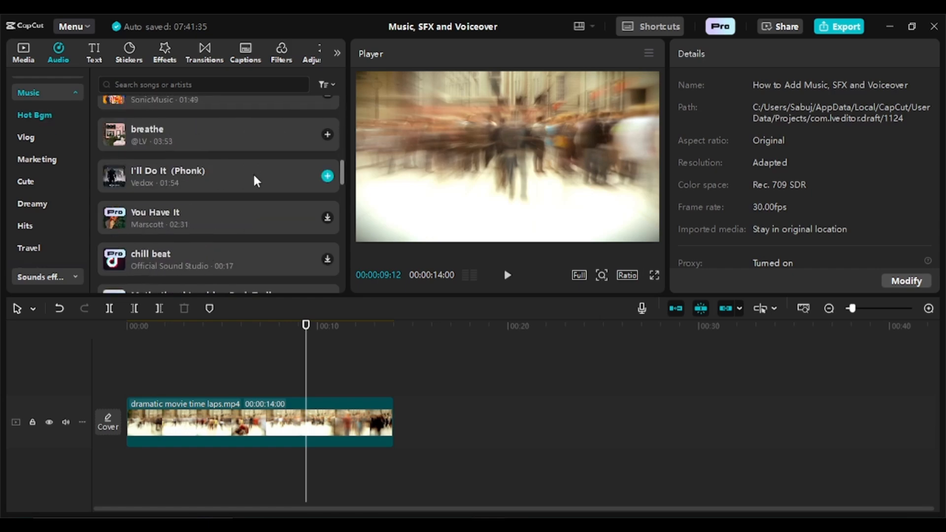
scroll(256, 181, down, 10)
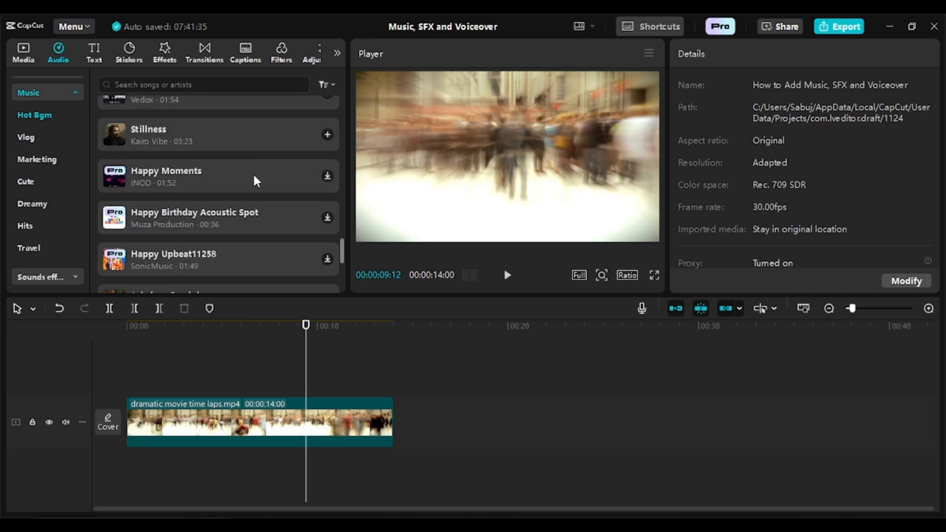
scroll(256, 181, up, 10)
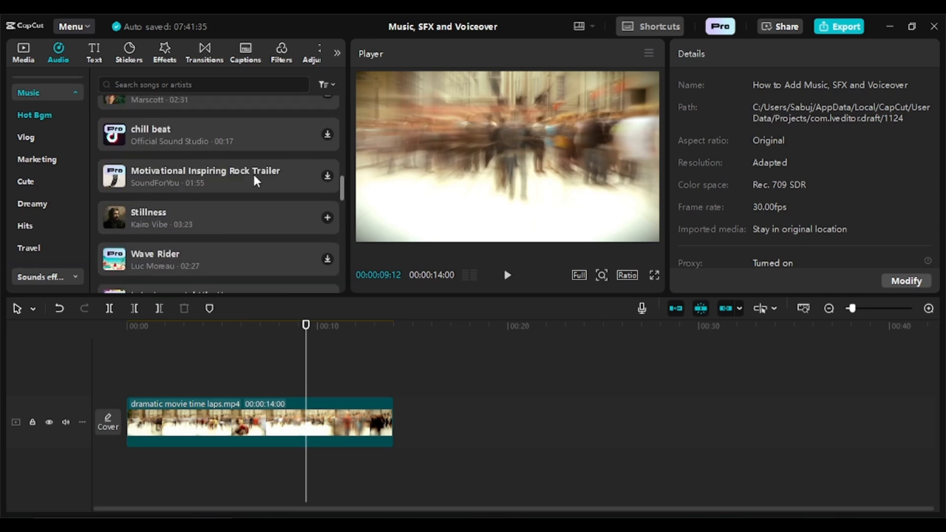
scroll(256, 181, up, 5)
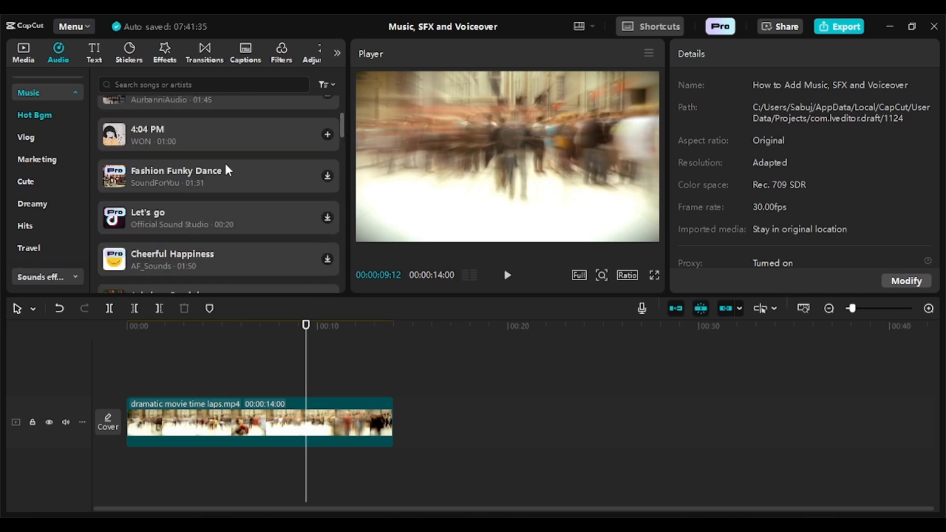
scroll(221, 238, up, 3)
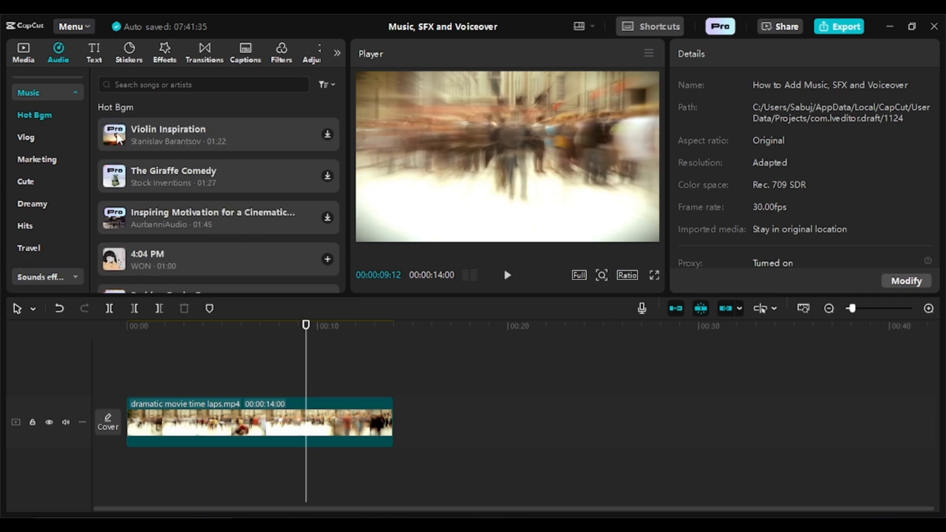
scroll(186, 194, down, 3)
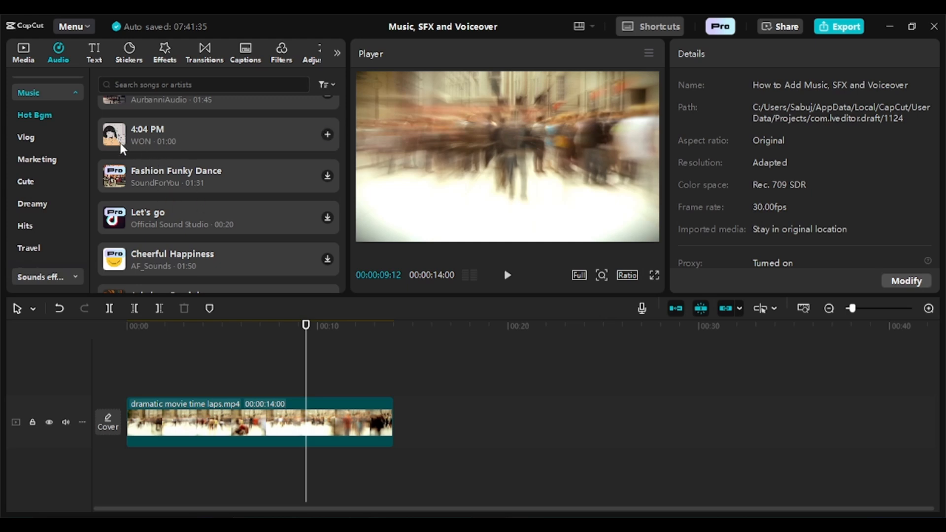
- Place the imported music at the start of the timeline beneath the video and play it from the beginning
click(24, 53)
drag(236, 150, 123, 474)
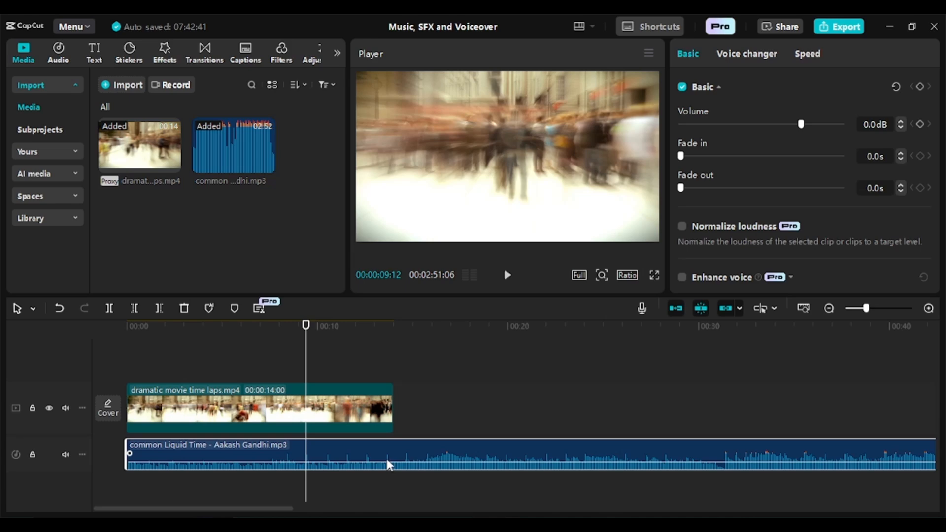
mouse_move(268, 170)
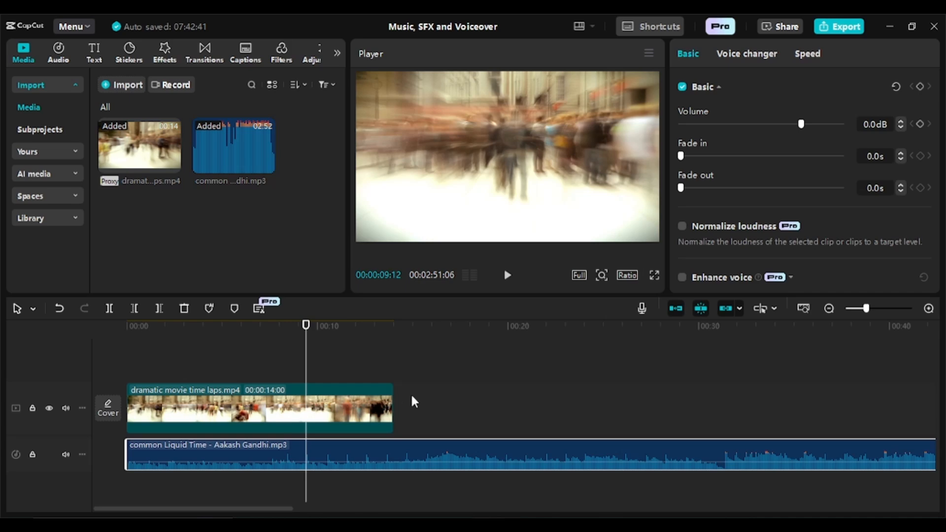
key(Home)
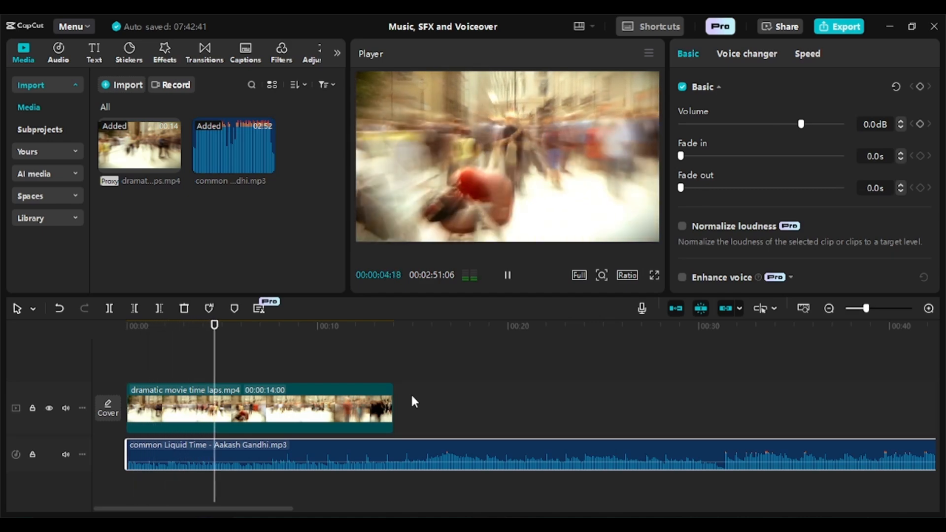
key(space)
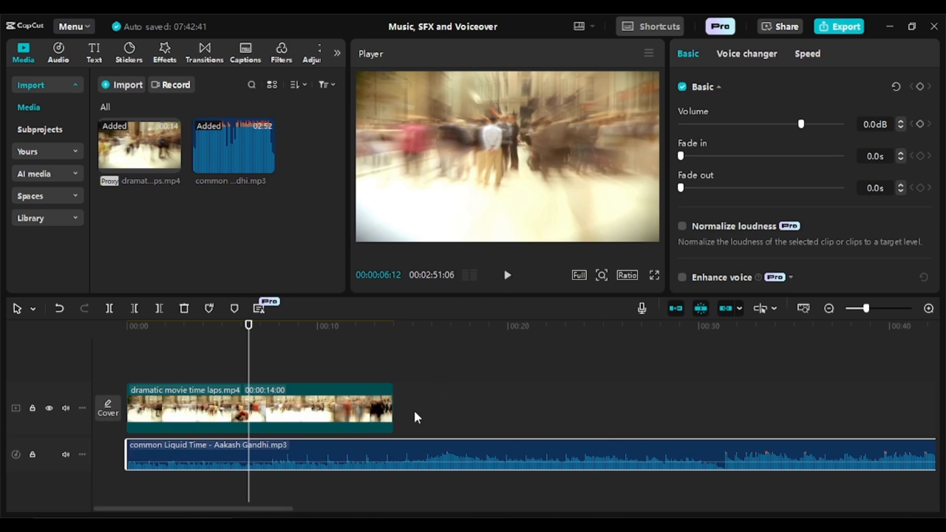
- Trim the music clip to end with the video at 00:00:14:00, and move the playhead to about 00:00:09:15
key(Down)
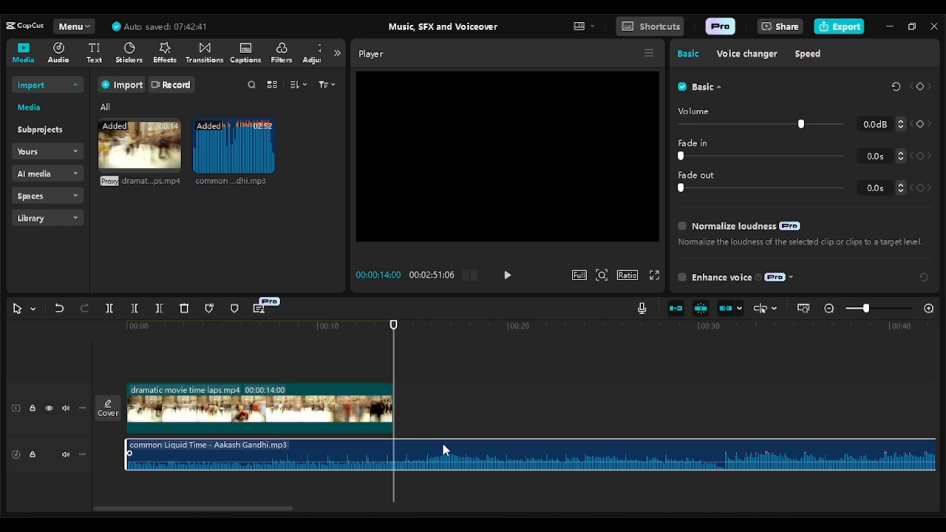
key(w)
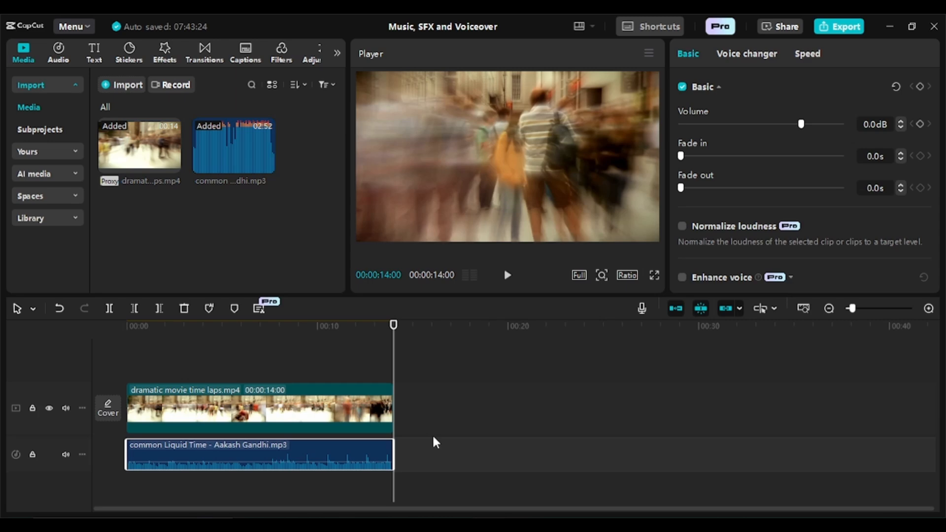
mouse_move(358, 450)
drag(395, 350, 311, 376)
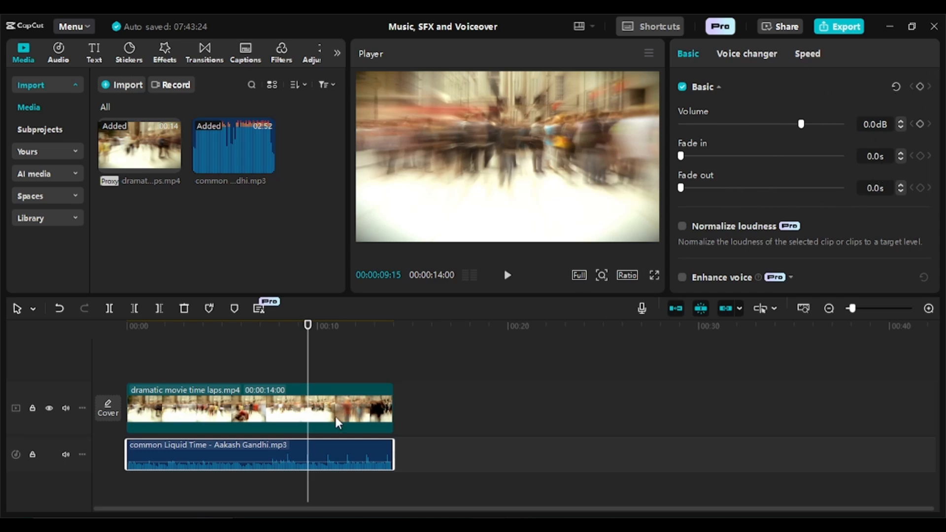
- Try lowering the music clip's volume to -13.8 dB, and return it to 0.0 dB
mouse_move(295, 447)
drag(801, 129, 770, 148)
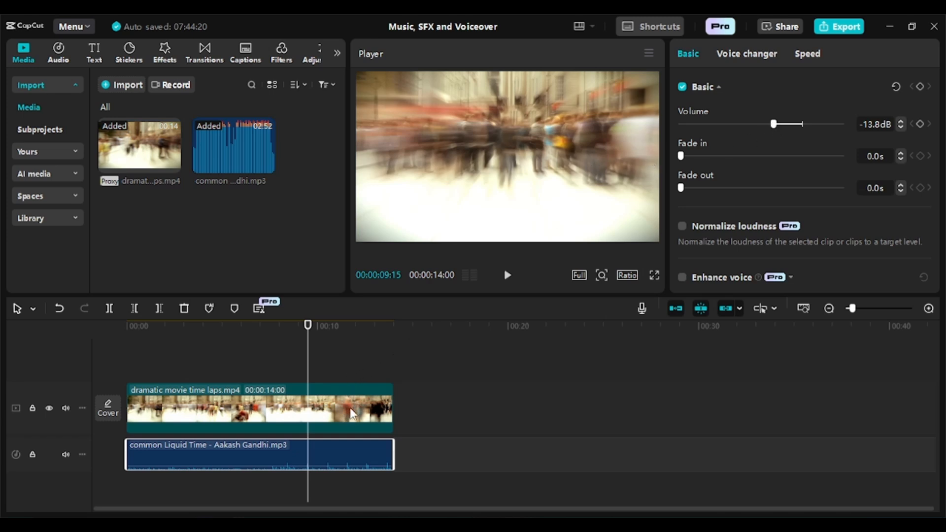
drag(776, 125, 802, 126)
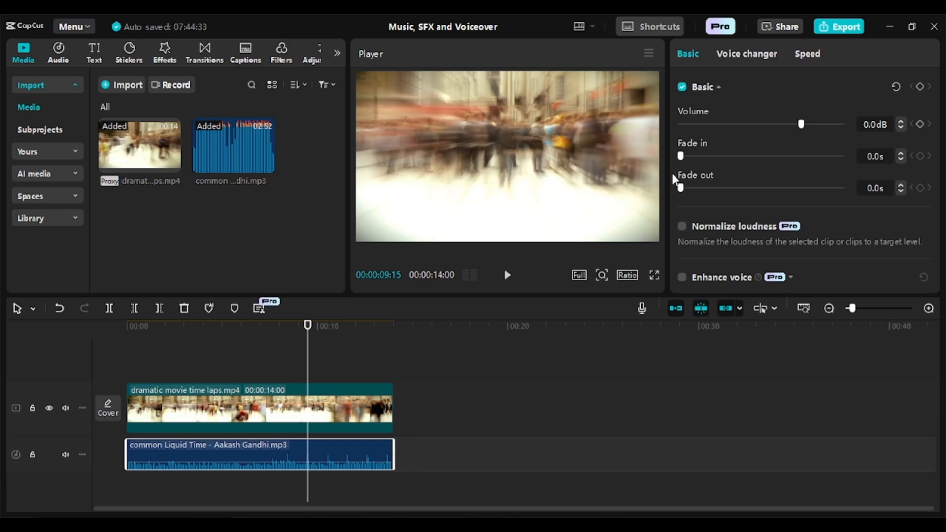
- Play the opening seconds of the timeline from the beginning to check how the music starts
key(Home)
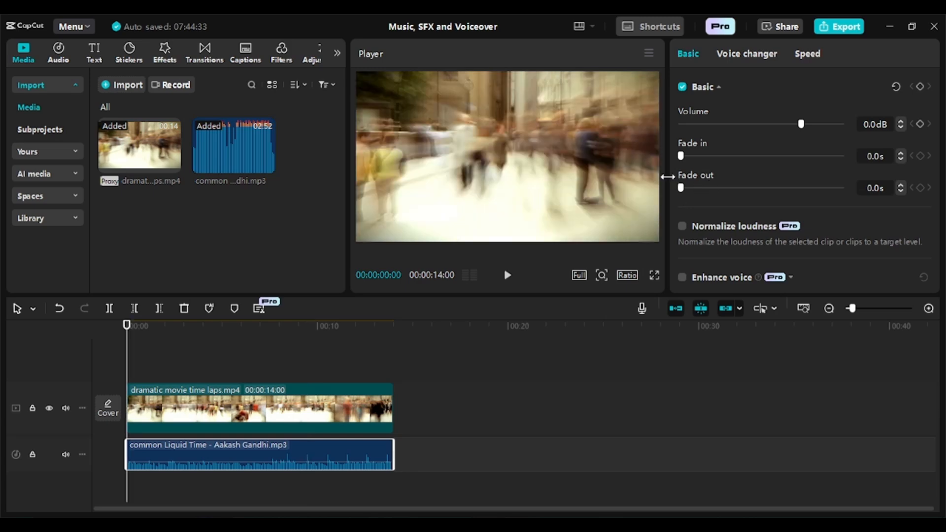
key(space)
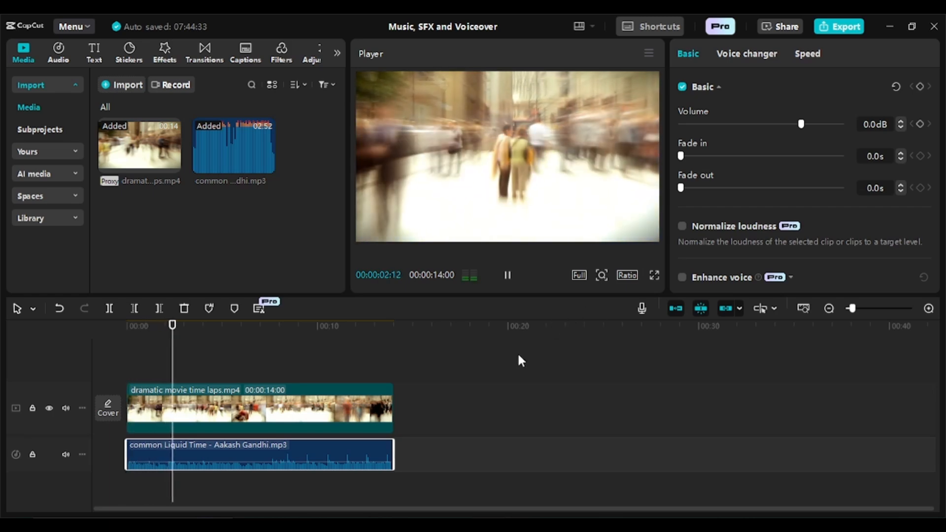
key(space)
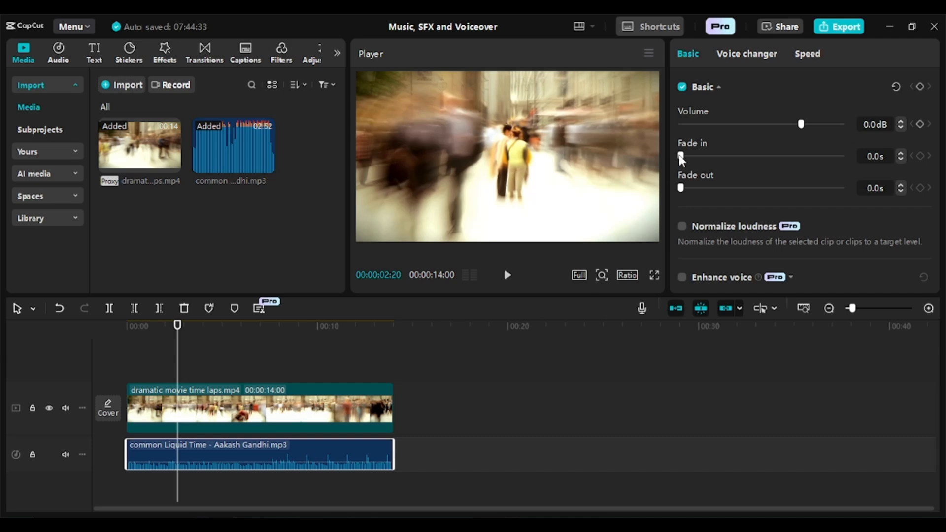
- Set the music clip's fade-in to 2.0 s and play the opening seconds from the beginning
drag(681, 160, 705, 161)
drag(709, 158, 713, 156)
key(Home)
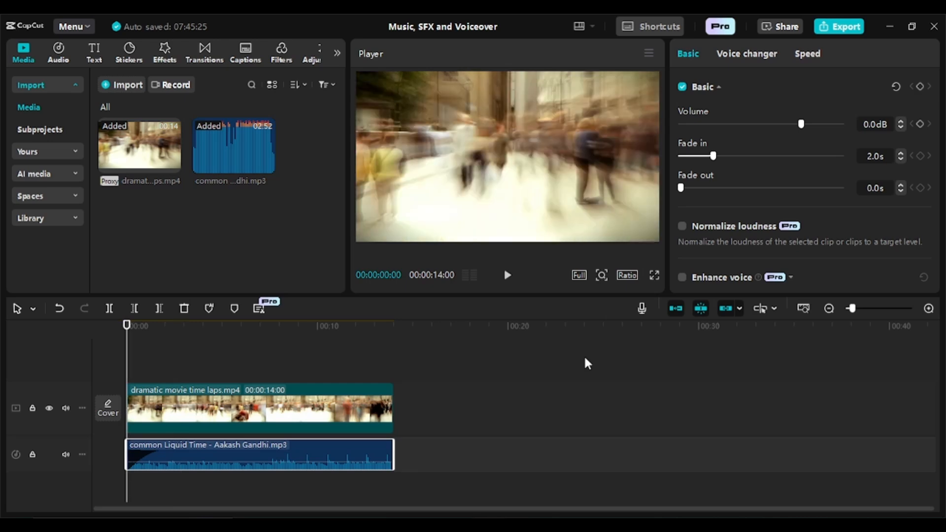
key(space)
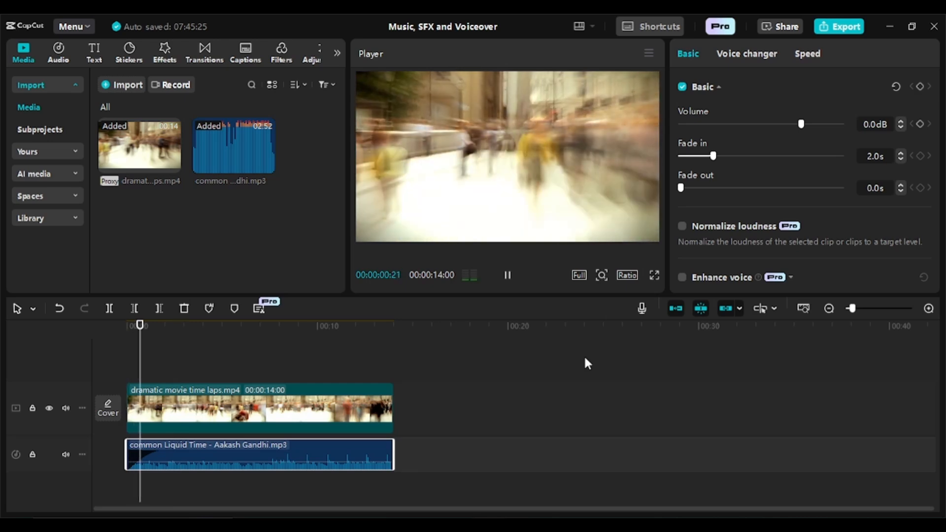
key(space)
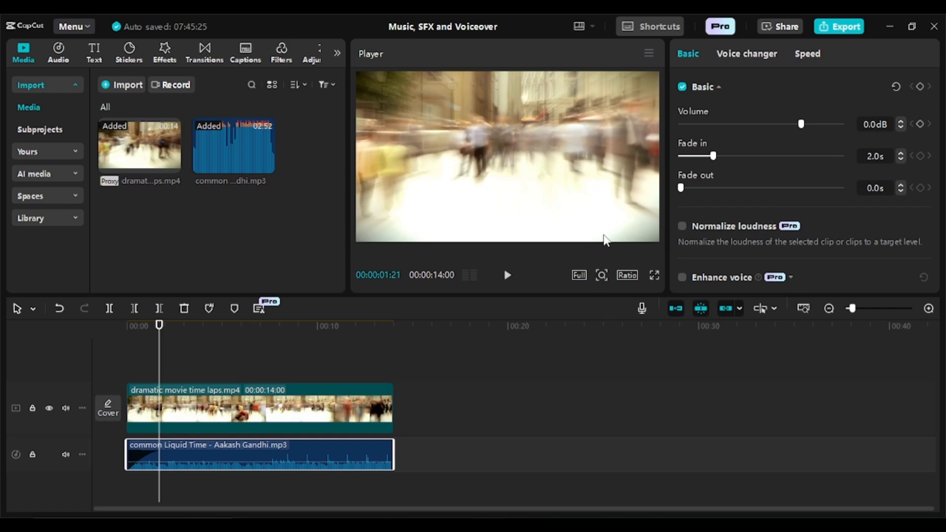
- Set the music clip's fade-out to 2.0 s, playing the ending before and after the change
click(372, 369)
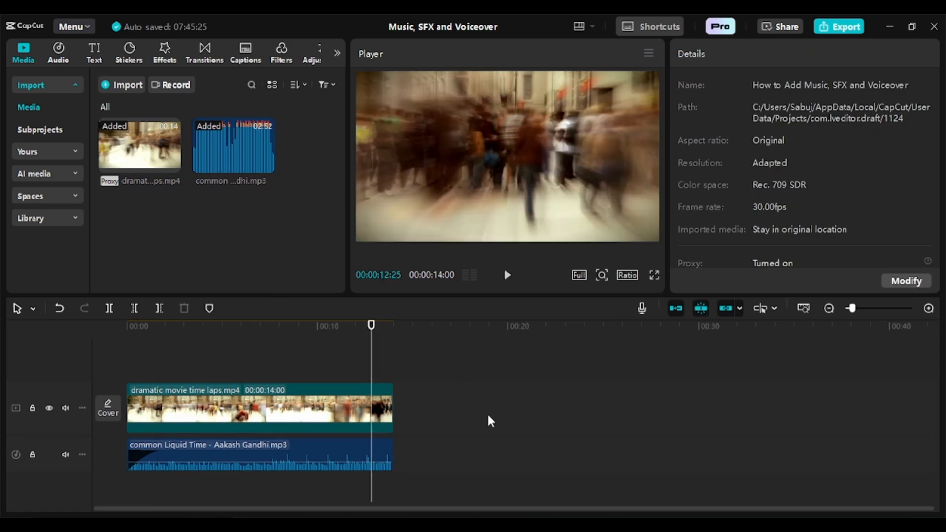
key(space)
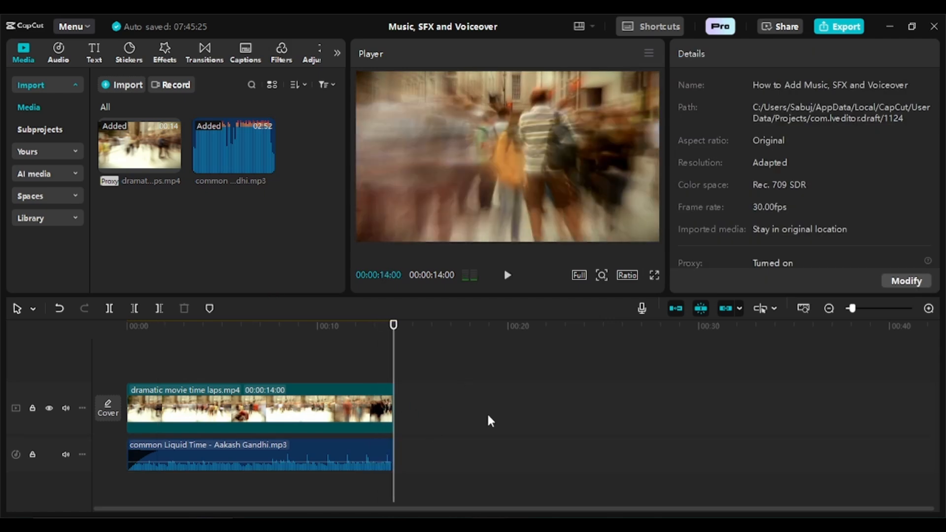
mouse_move(396, 451)
click(347, 444)
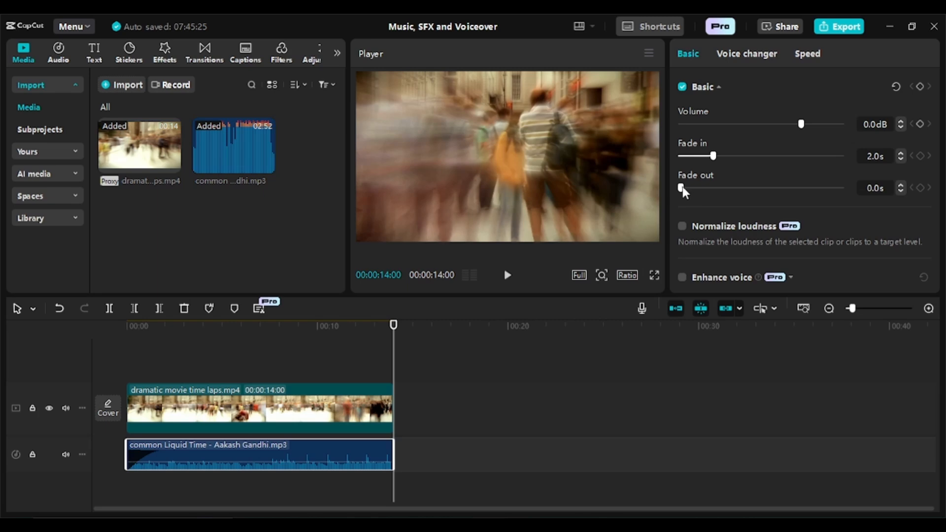
drag(680, 190, 710, 198)
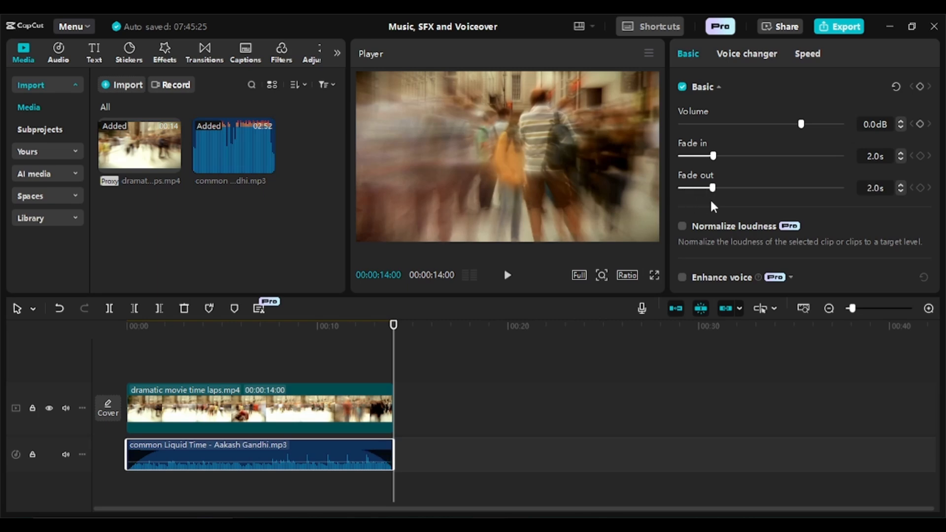
click(339, 367)
key(space)
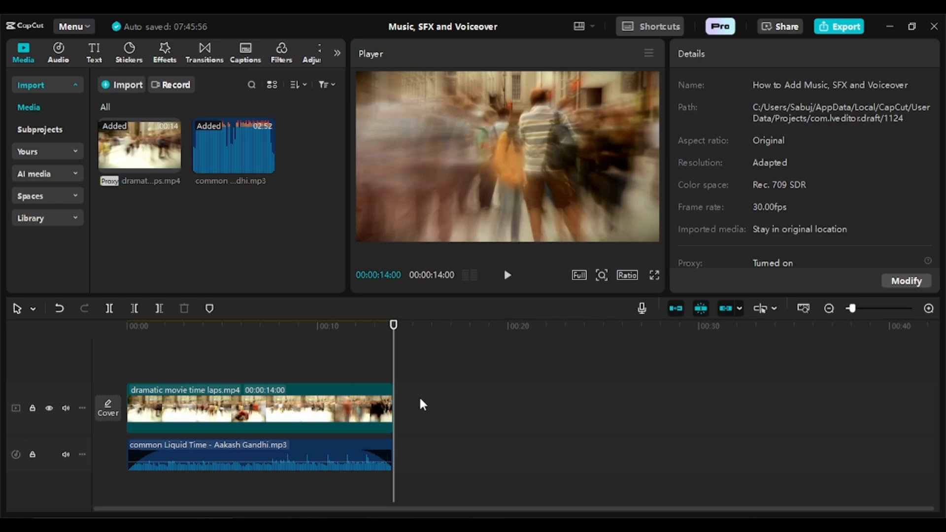
- Examine the music clip's remaining basic audio options and the voice changer's filters, characters and speech-to-song styles
click(248, 451)
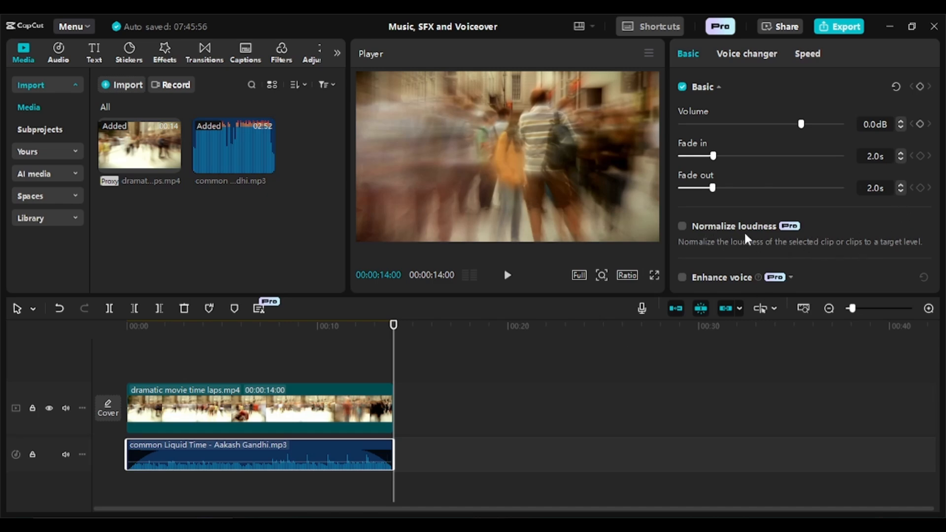
scroll(809, 241, down, 3)
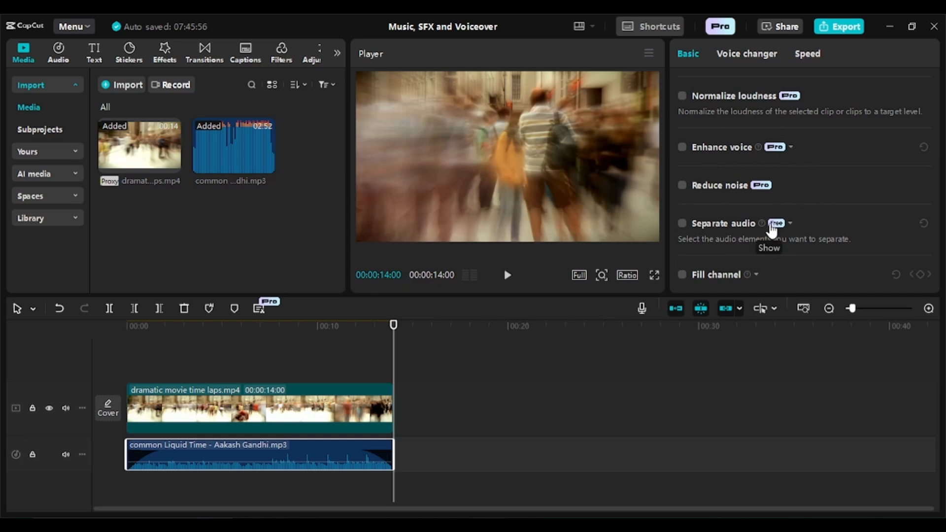
scroll(814, 236, up, 5)
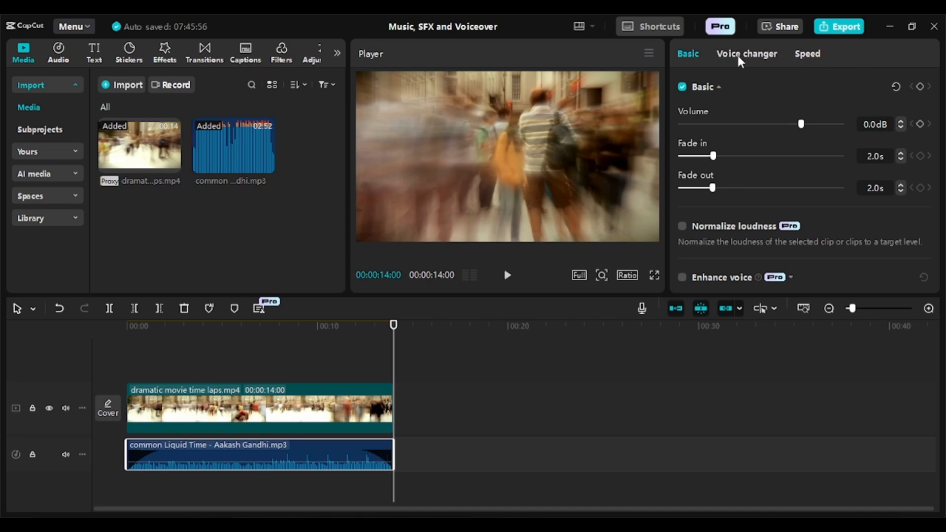
click(757, 55)
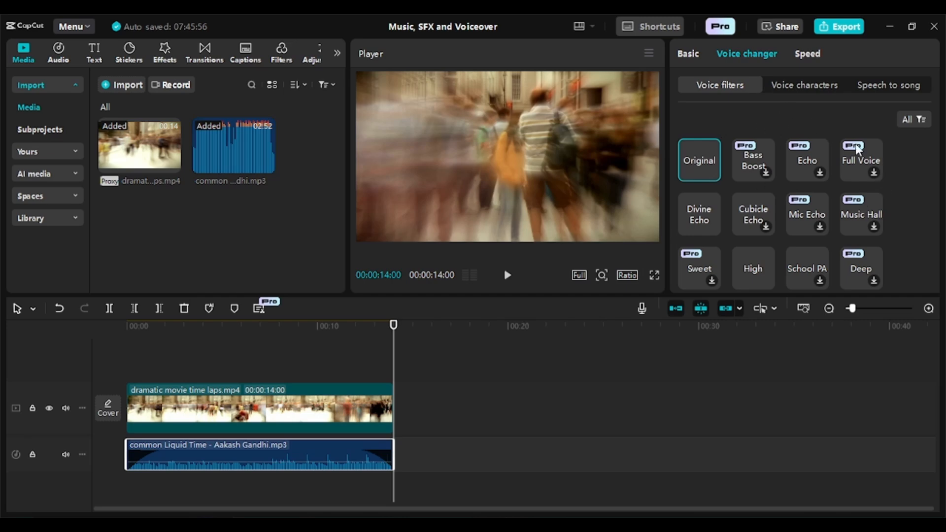
click(805, 86)
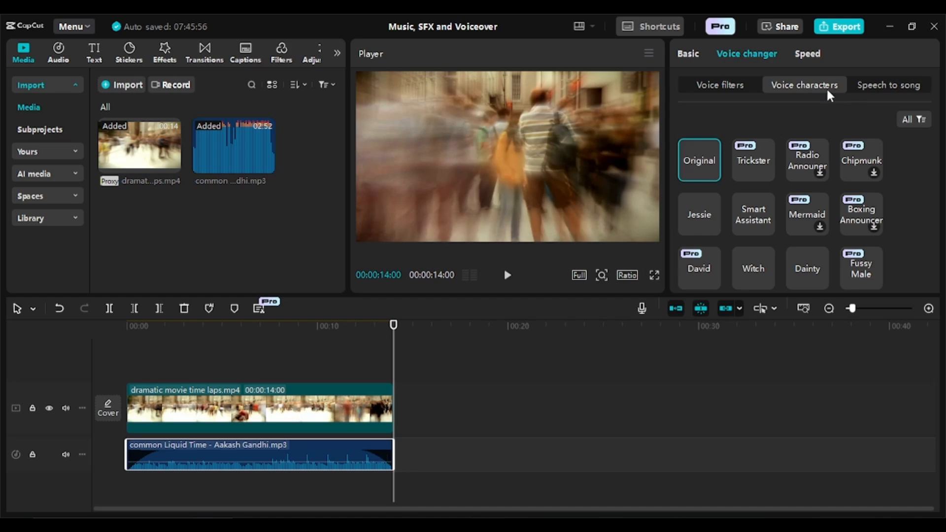
click(882, 94)
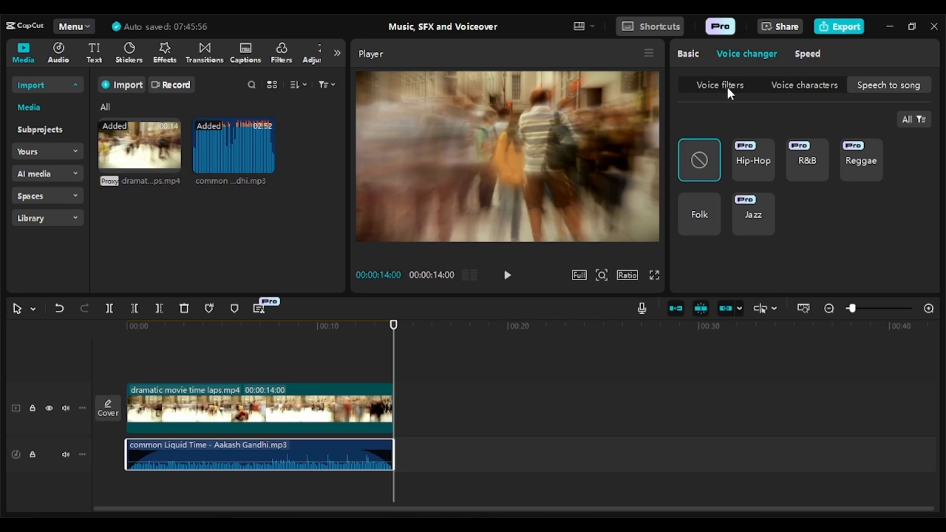
- Try doubling the music clip's speed to 2.00x, return it to 1.00x, and reopen the clip's basic audio settings
click(825, 56)
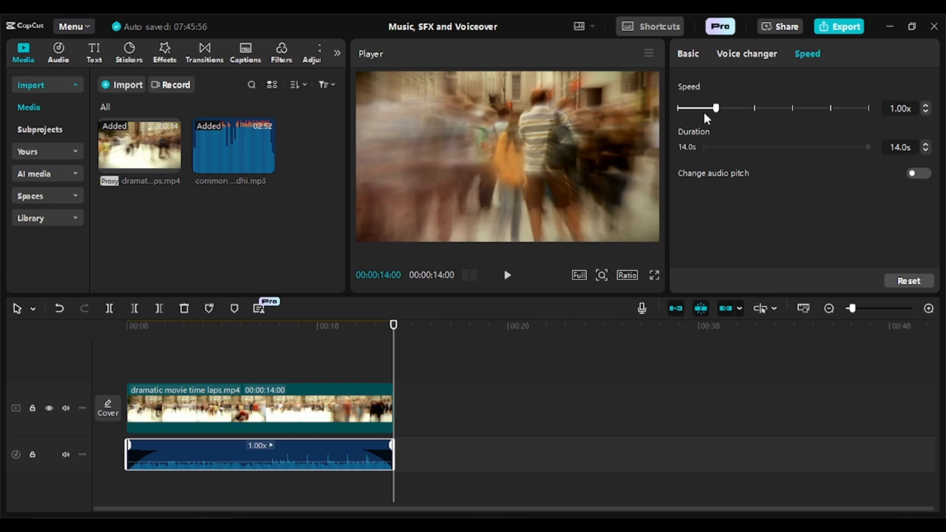
mouse_move(206, 460)
drag(715, 110, 752, 111)
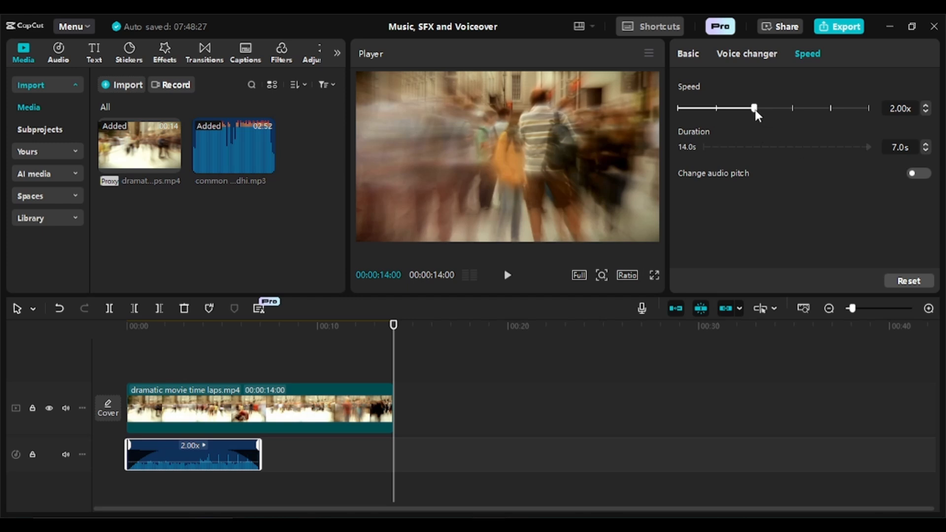
drag(756, 114, 716, 121)
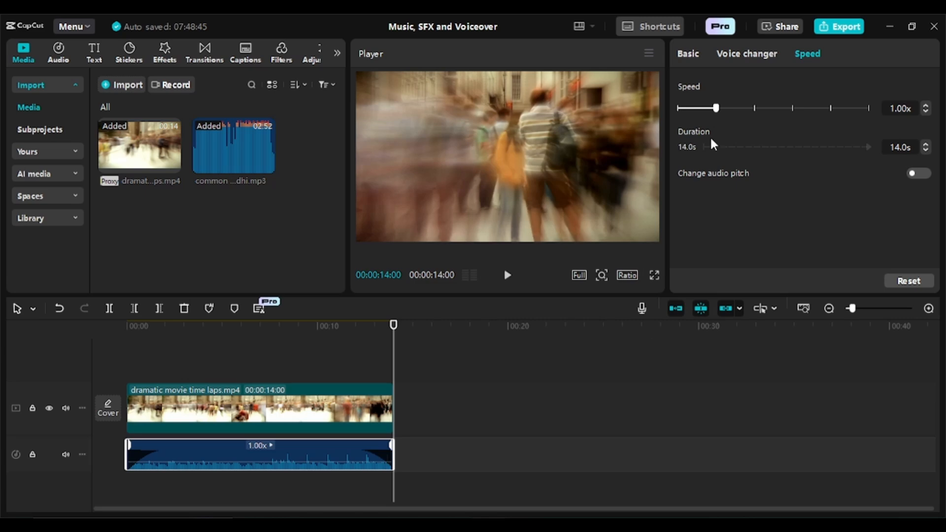
click(694, 54)
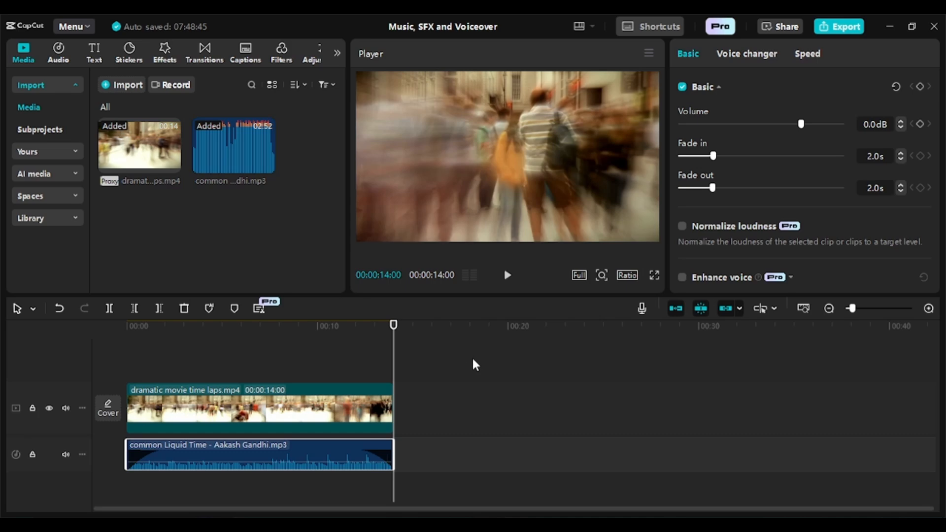
- Delete the video and music clips from the timeline and remove both source files from the project media
drag(472, 356, 251, 502)
key(Delete)
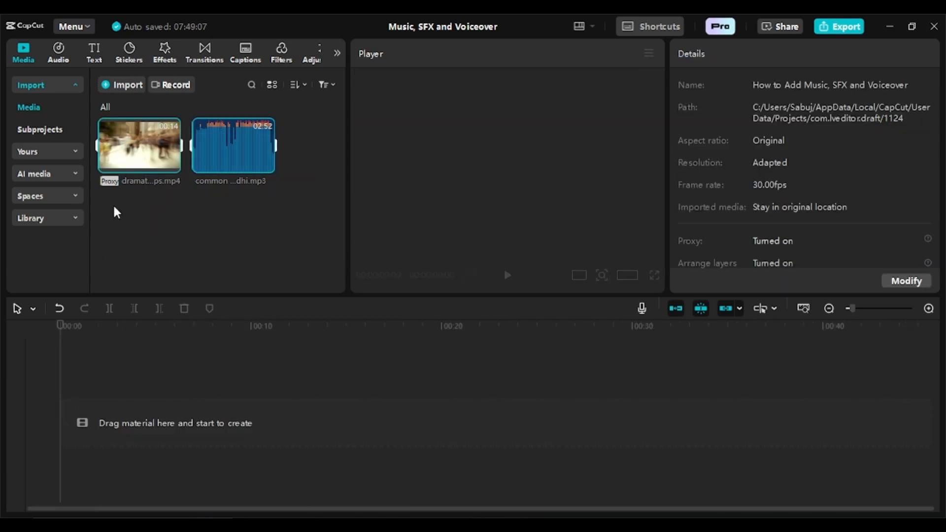
mouse_move(112, 169)
drag(301, 212, 156, 146)
key(Delete)
- Import Boy in Horse.mp4 and Video Without Voice.mp4 from the Videos folder of Lesson 4 Excercise Files
click(122, 84)
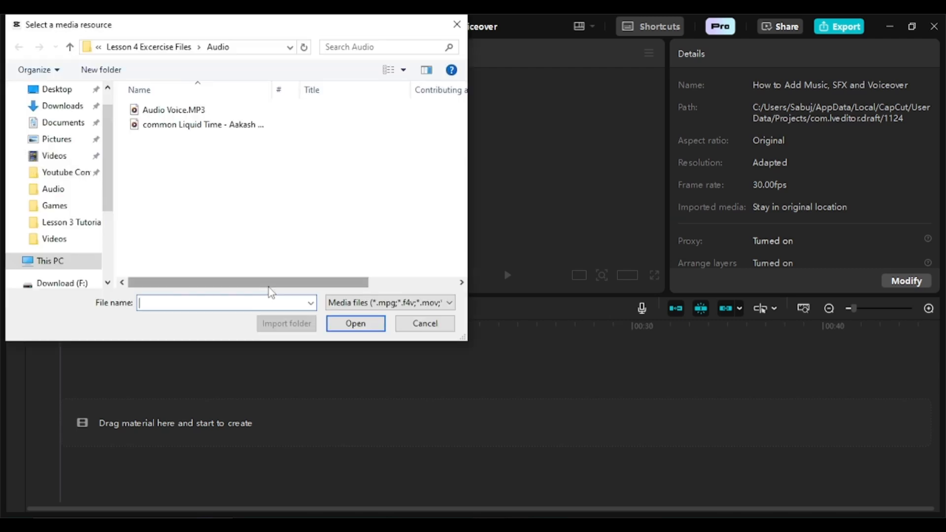
click(164, 50)
double_click(366, 161)
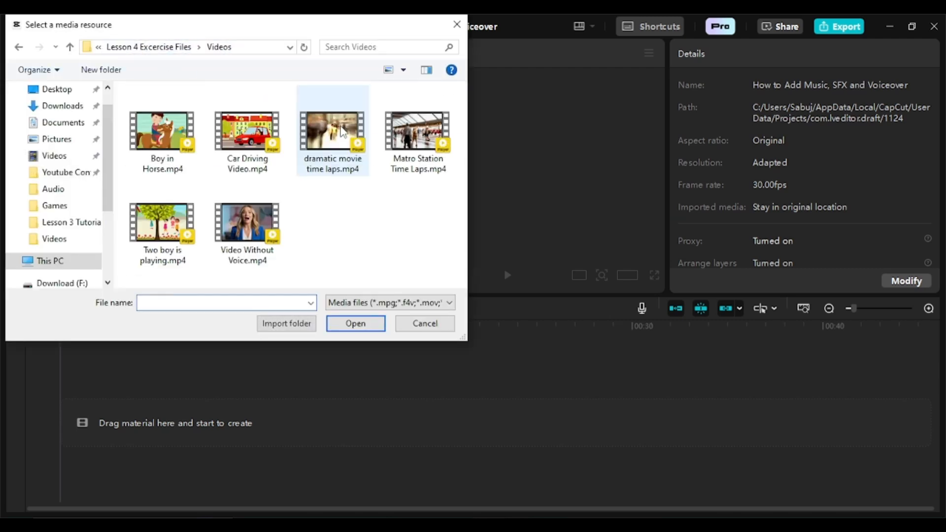
click(175, 139)
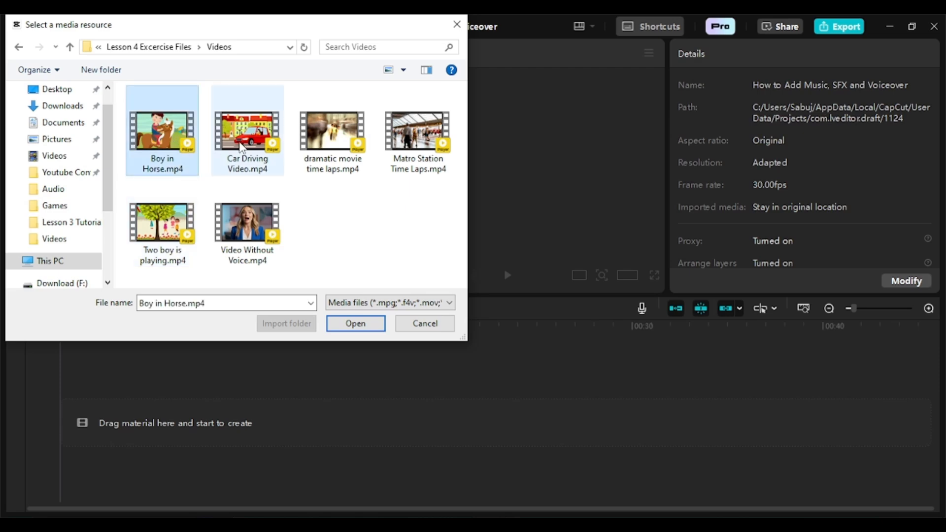
ctrl+click(253, 232)
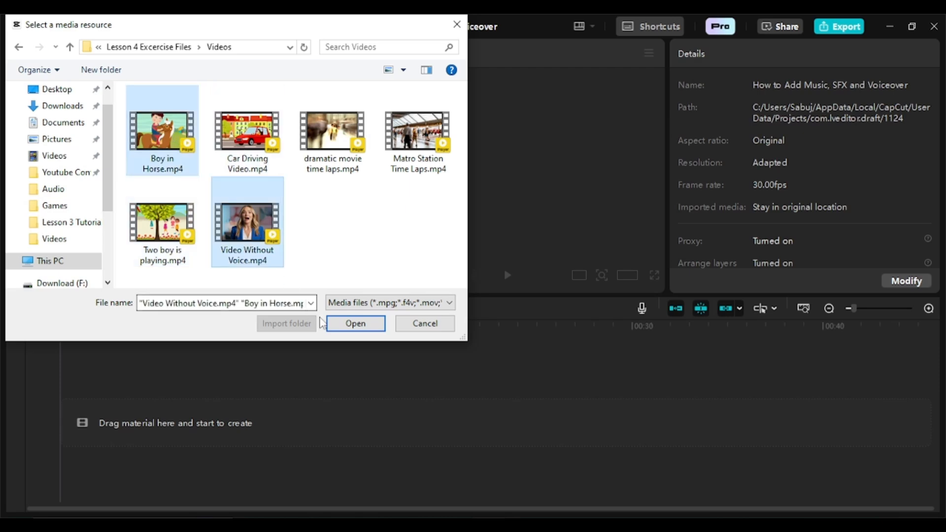
click(348, 325)
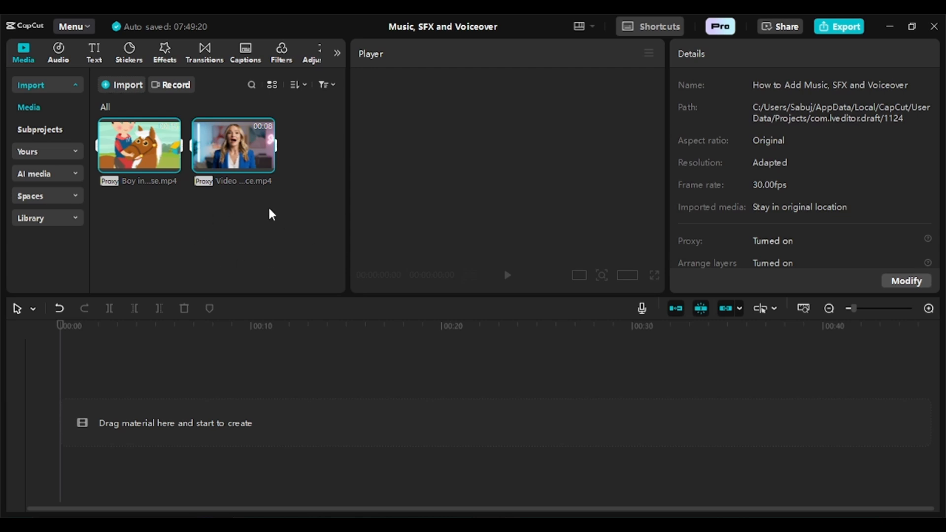
- Place Video Without Voice.mp4 at the start of the timeline and play it from the beginning
click(242, 232)
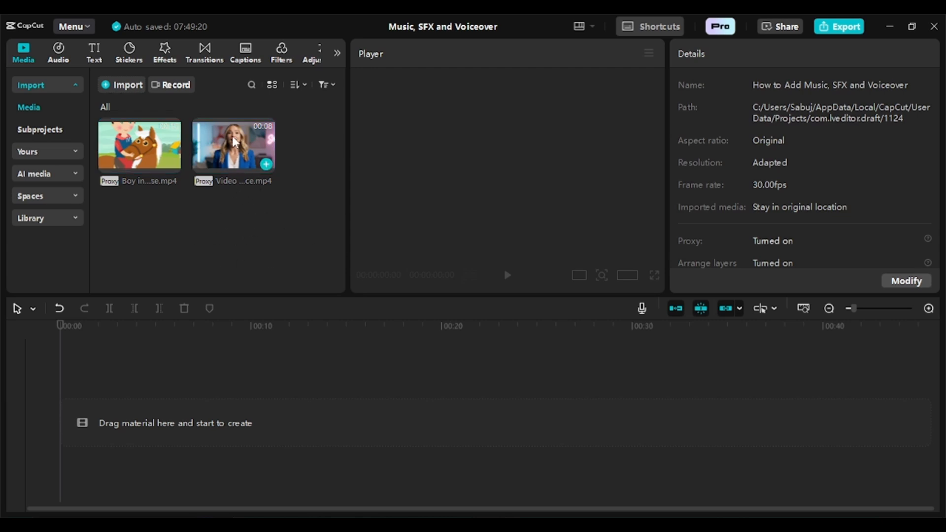
drag(232, 140, 112, 443)
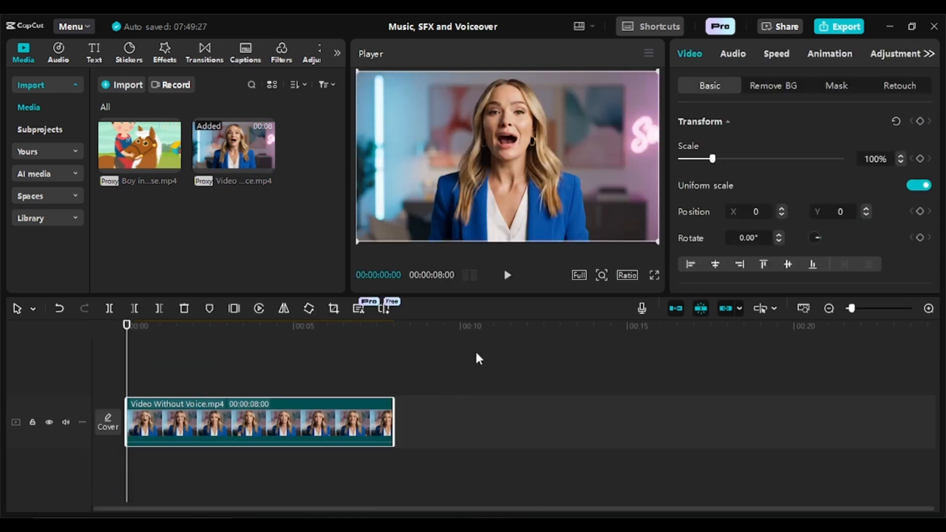
click(506, 275)
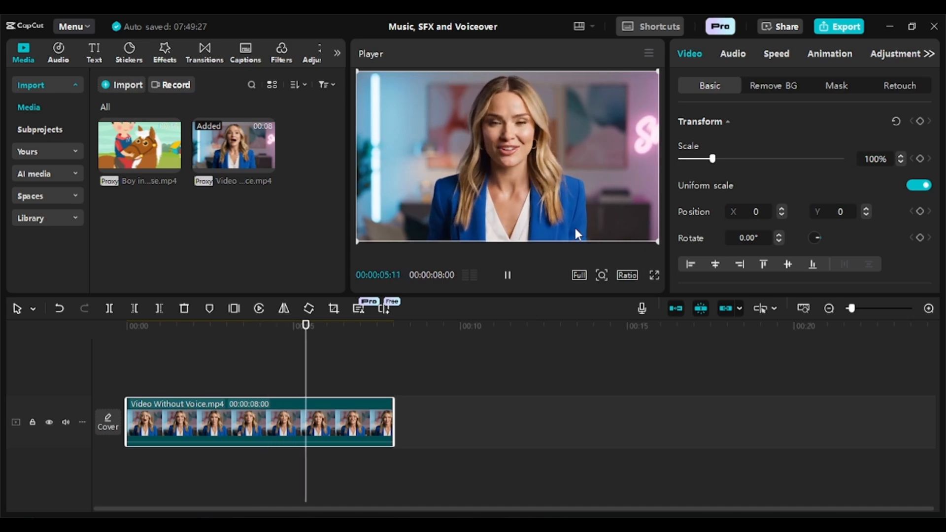
click(508, 278)
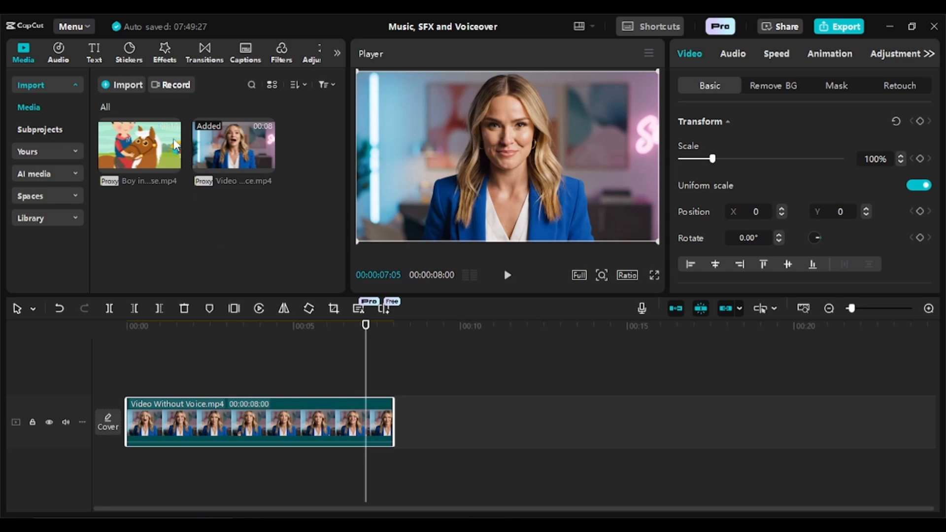
- Import Audio Voice.MP3 from the Audio folder of Lesson 4 Excercise Files
click(124, 84)
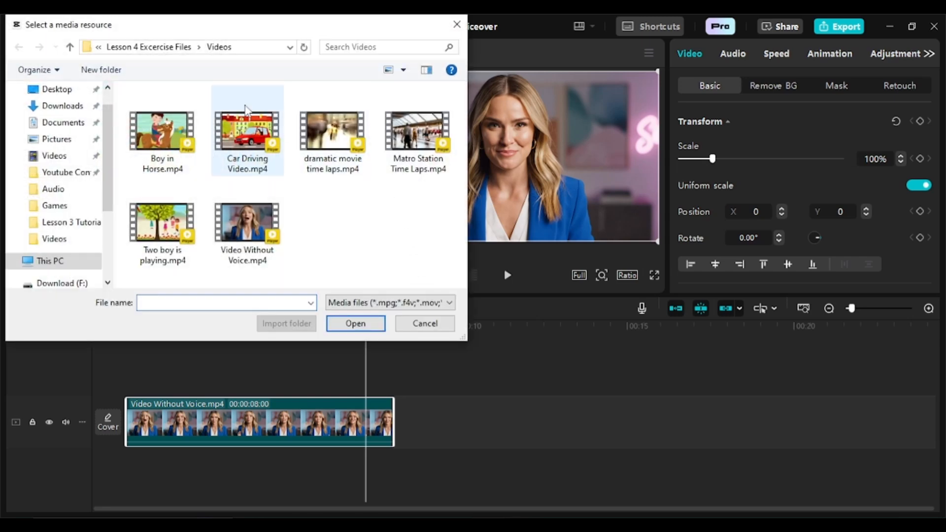
click(169, 47)
double_click(178, 150)
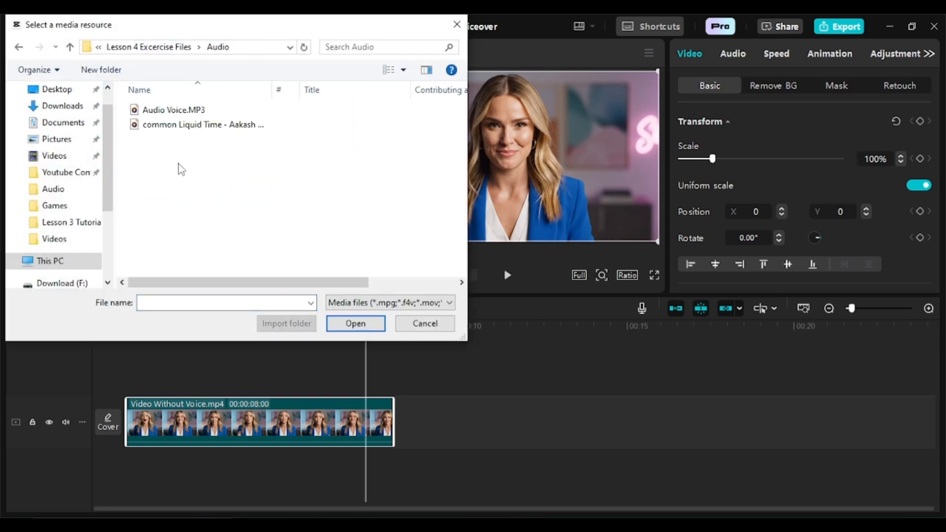
click(188, 125)
click(189, 111)
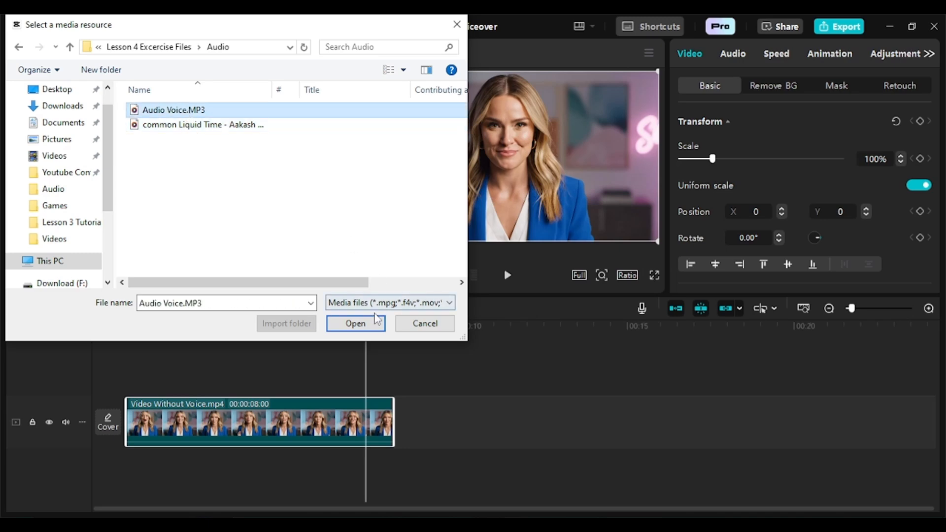
click(355, 323)
- Place Audio Voice.MP3 at the start of the timeline beneath the video and play both from the beginning
drag(138, 197, 126, 454)
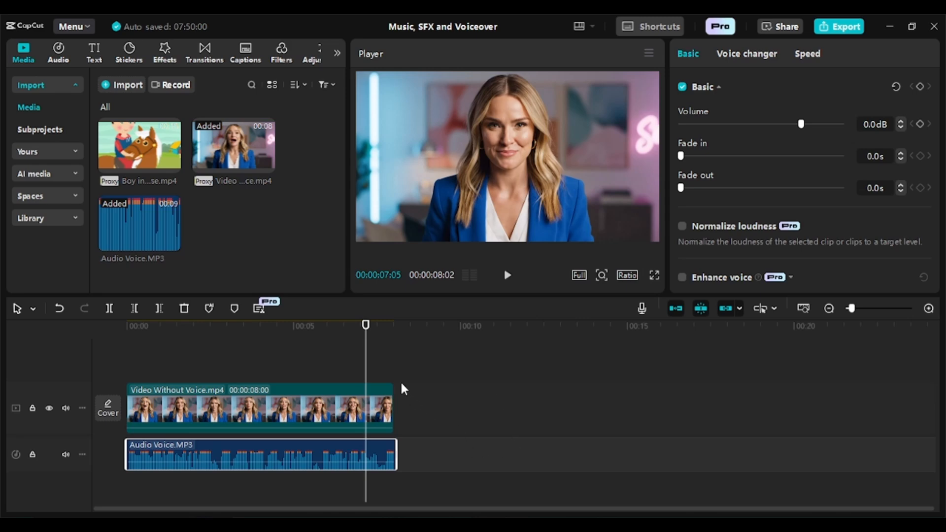
key(Home)
click(507, 277)
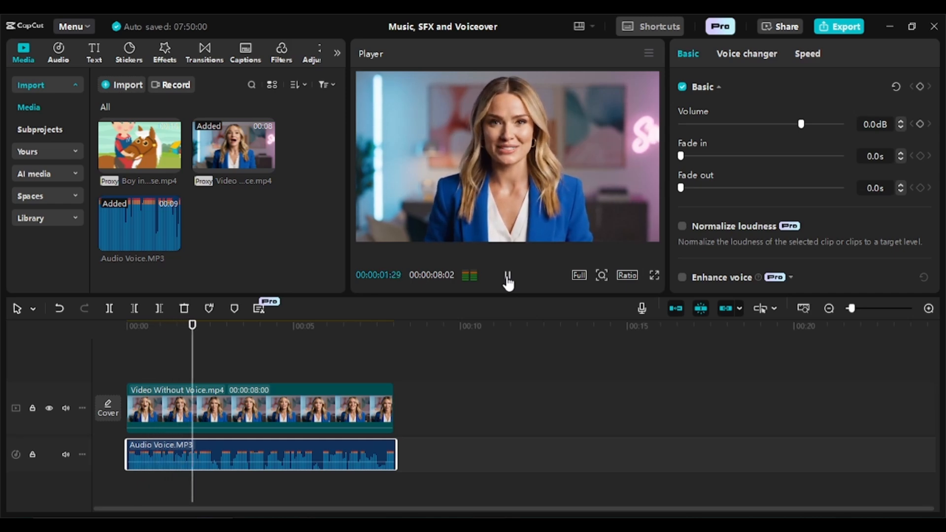
click(507, 277)
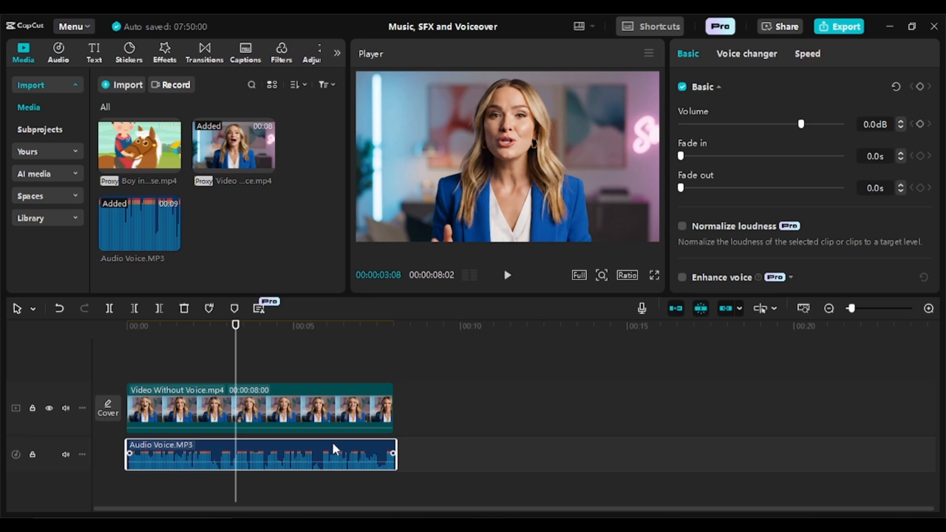
- Replace the video and audio clips on the timeline with Boy in Horse.mp4 and play it from the beginning
drag(452, 352, 324, 476)
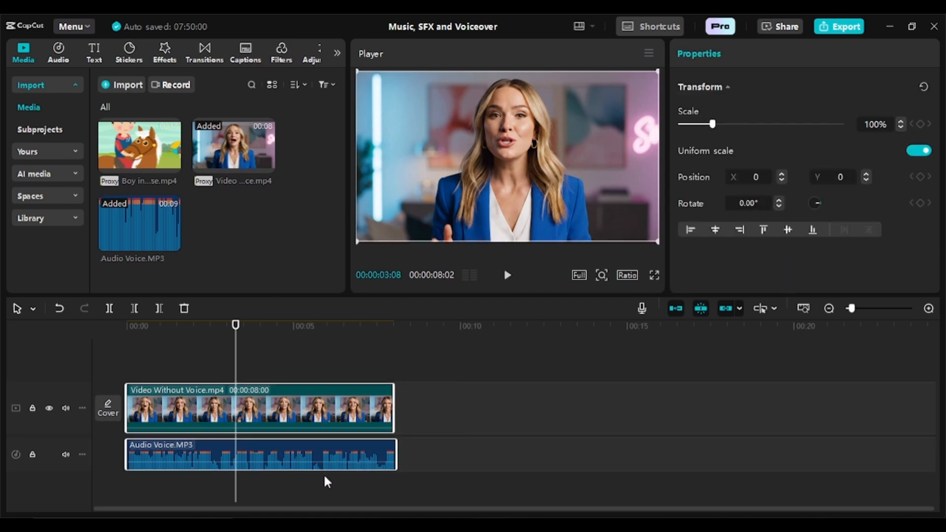
key(Delete)
drag(128, 141, 49, 425)
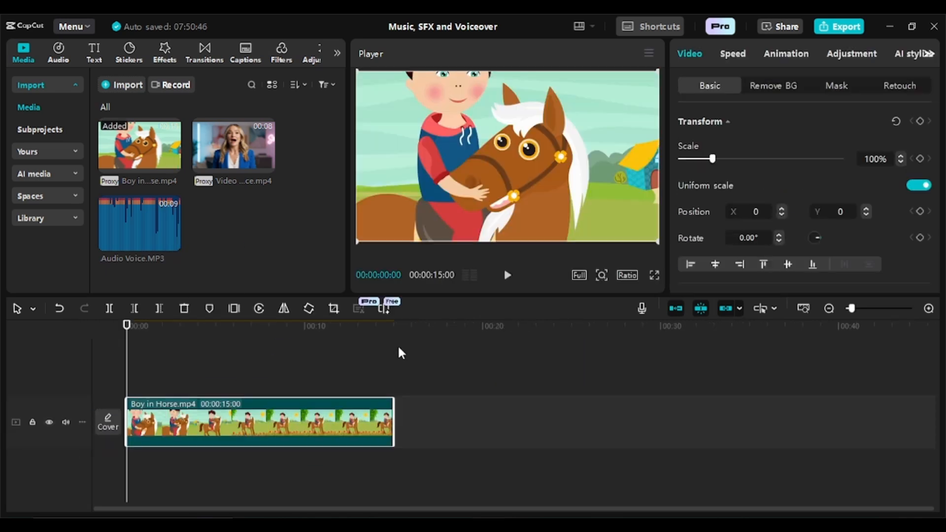
click(507, 277)
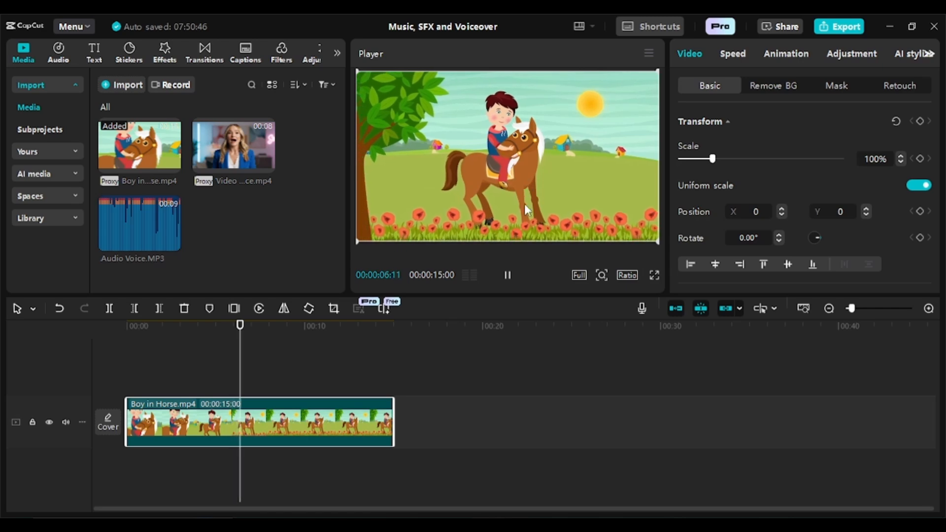
click(509, 279)
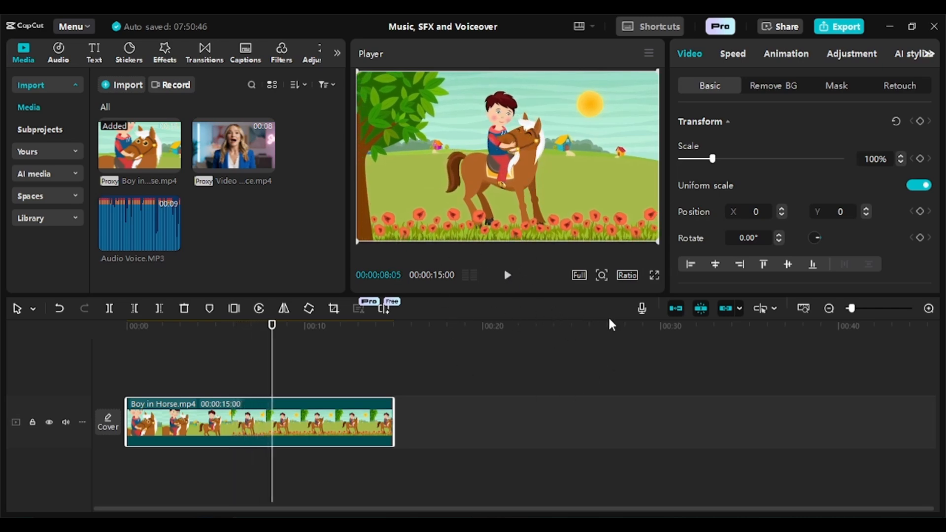
- Open the voiceover recorder, check the available input devices, and enable Echo reduction and Mute project
click(641, 310)
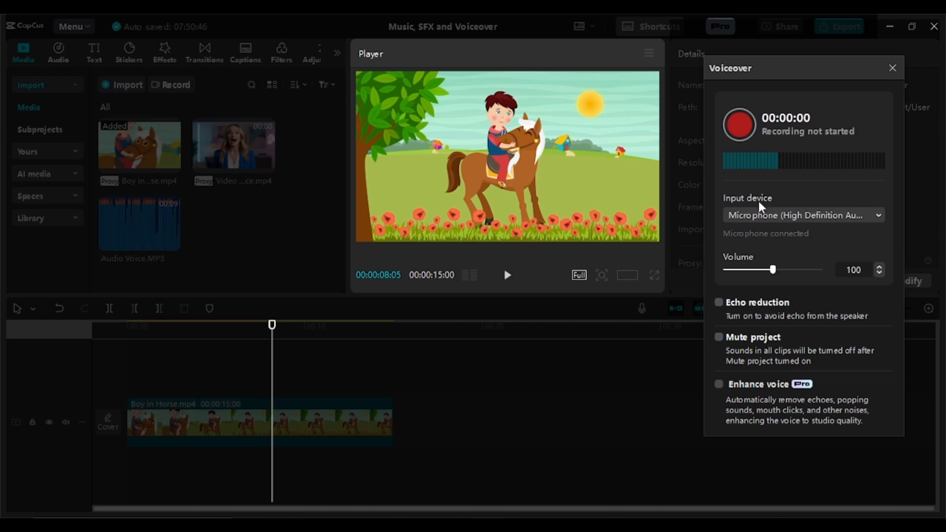
click(879, 217)
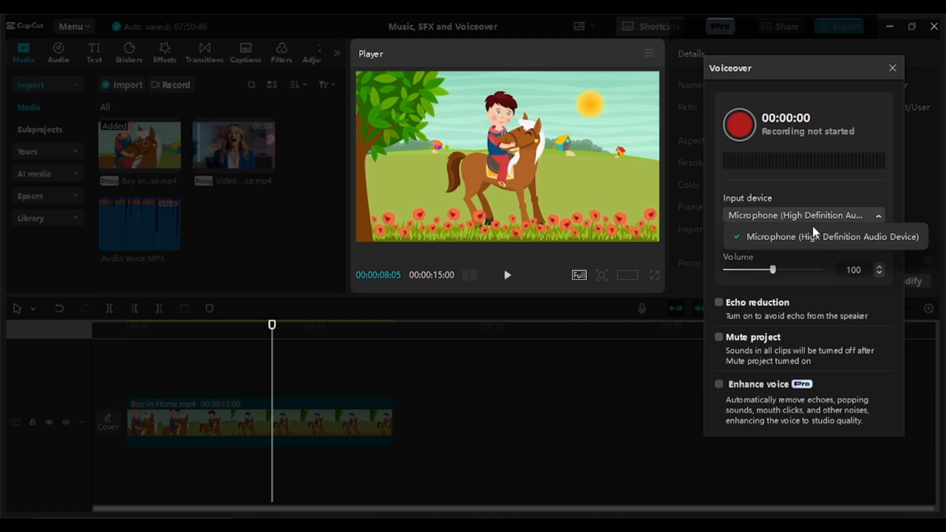
click(795, 173)
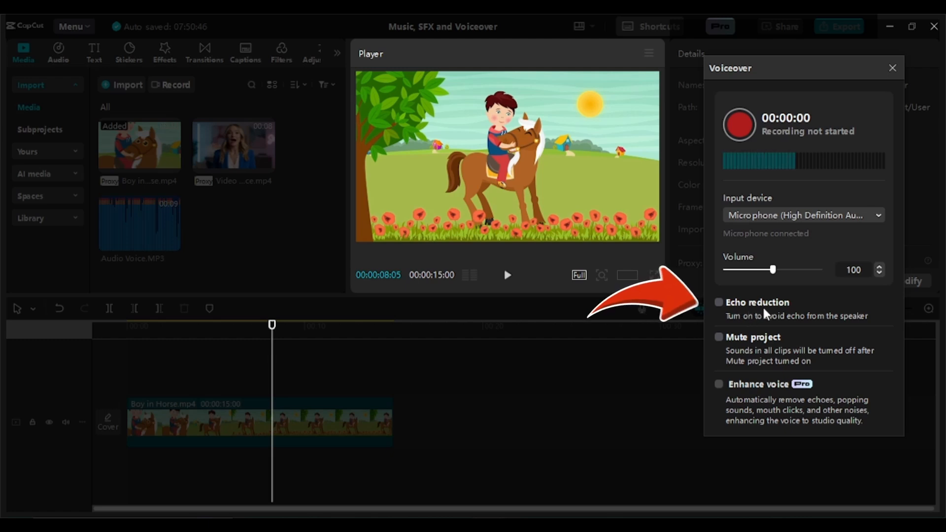
click(717, 303)
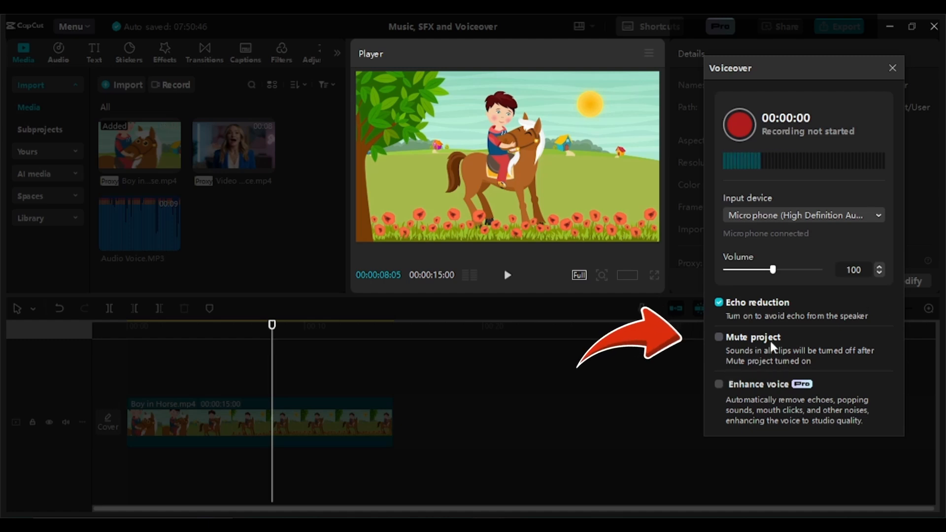
click(718, 338)
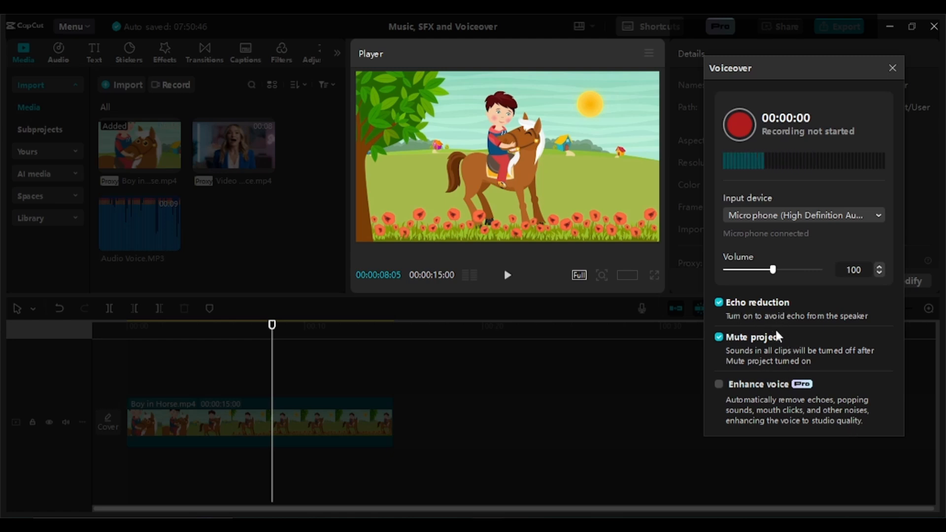
- Record a voiceover onto a track beneath the video from the playhead position, and close the recorder
click(746, 126)
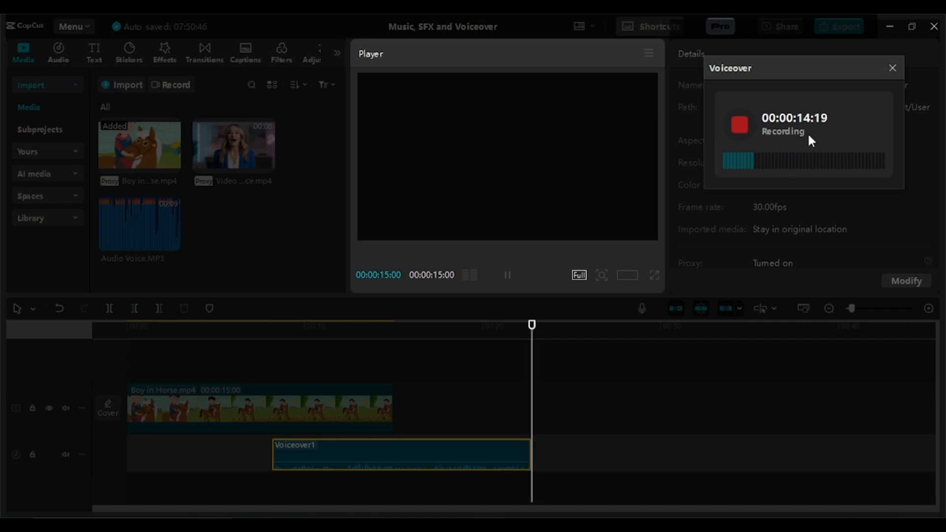
click(741, 126)
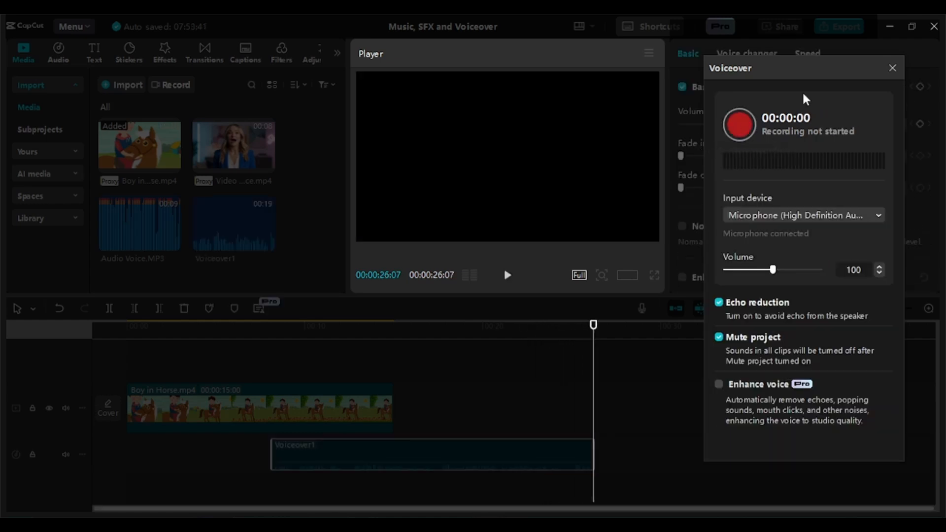
click(890, 70)
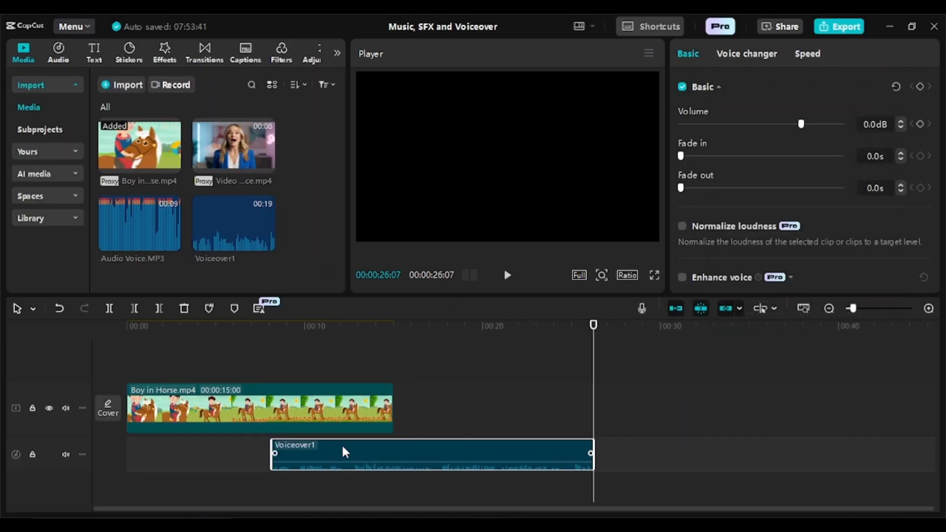
- Move the recorded voiceover clip to the start of the timeline and play it together with the video
drag(344, 449, 189, 447)
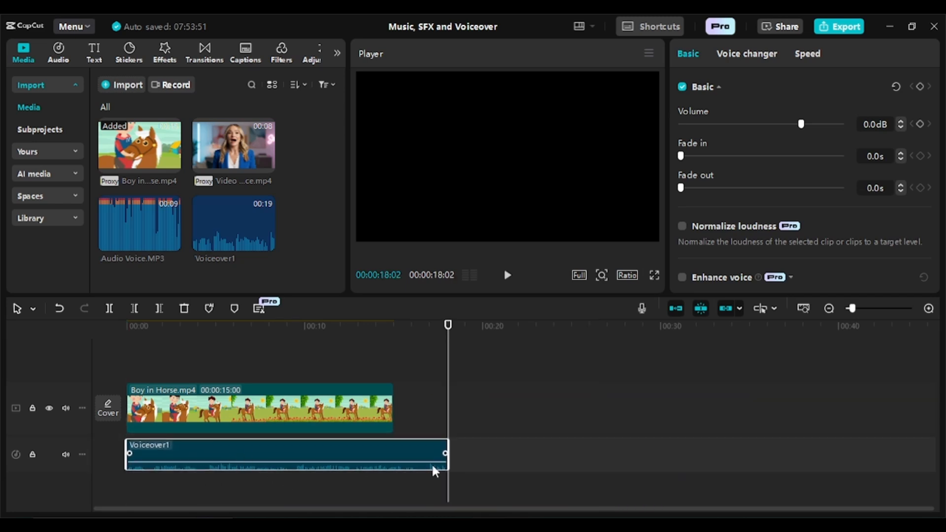
key(Home)
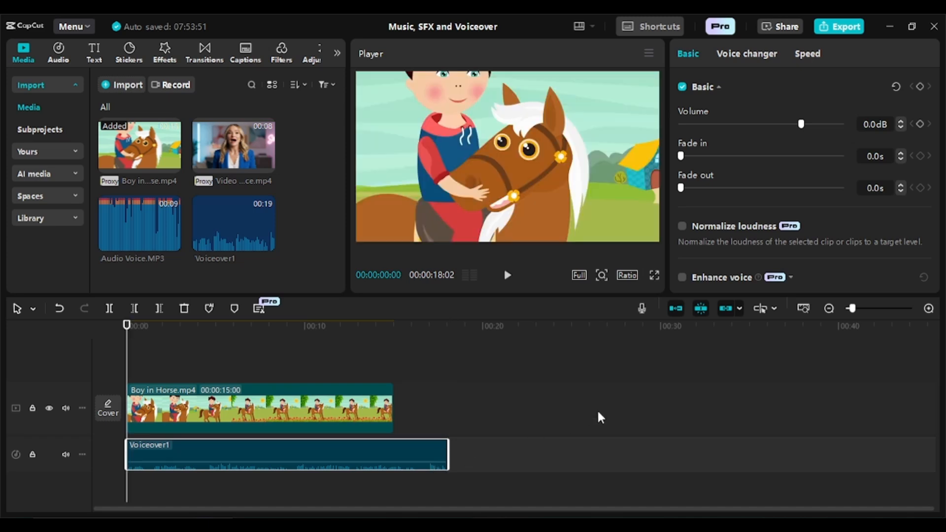
key(space)
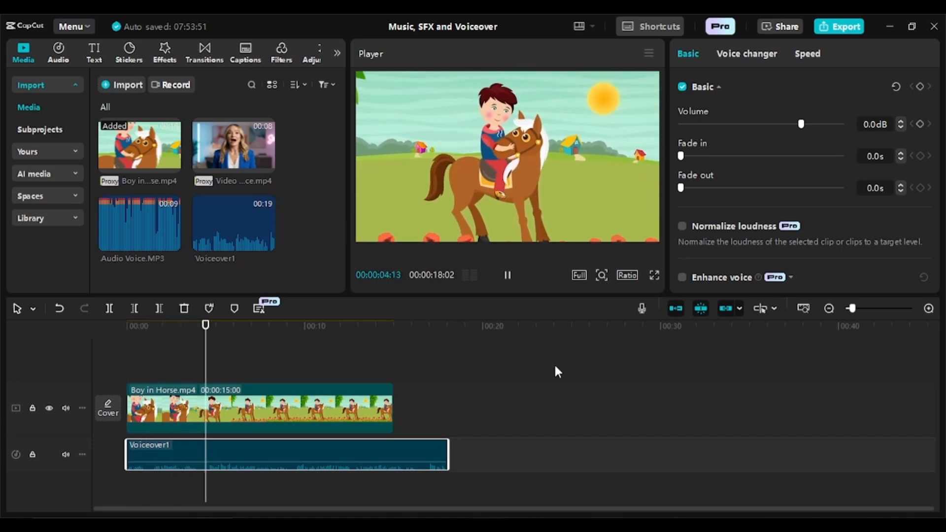
key(space)
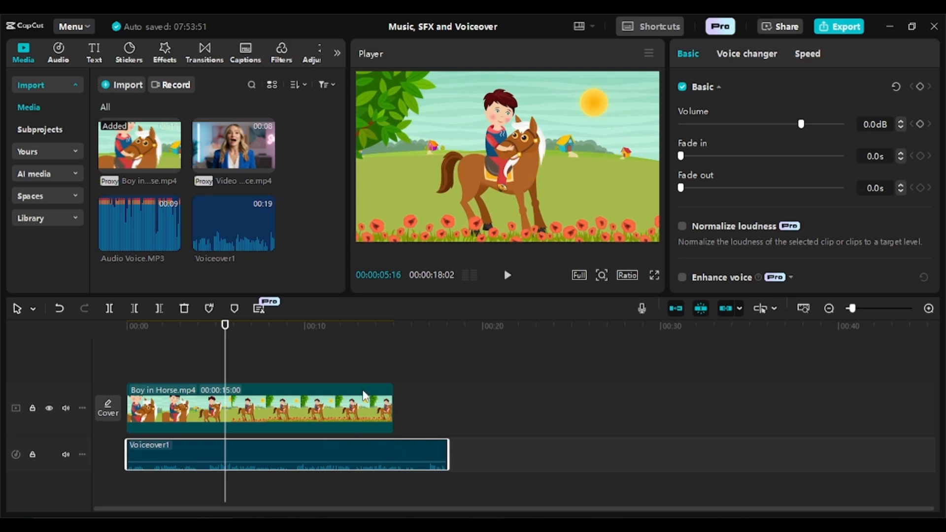
- Trim off the part of the voiceover clip beyond the video's end at 15 seconds and return the playhead to the start
click(391, 434)
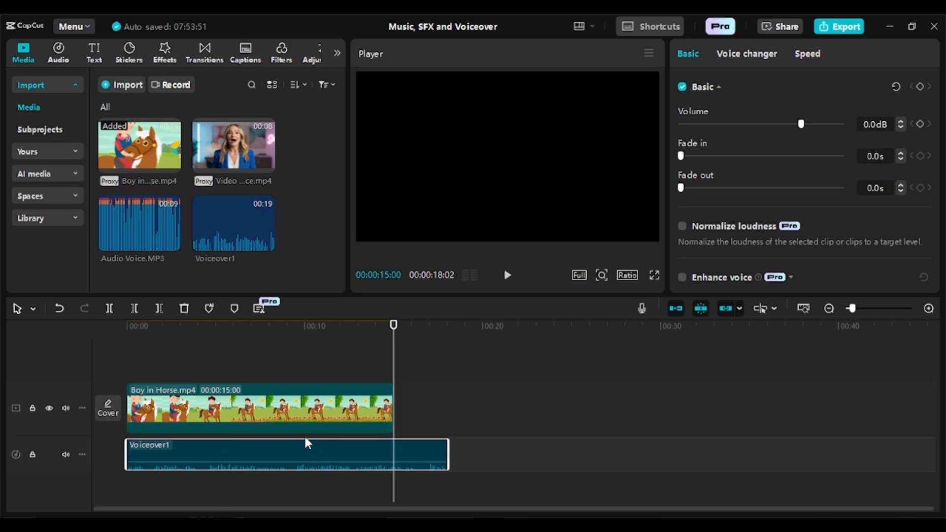
key(w)
key(Home)
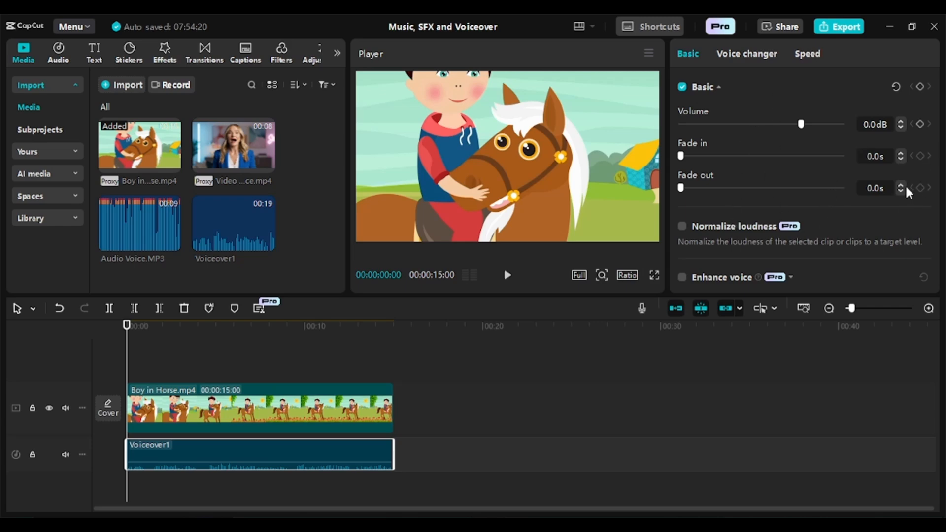
- Enable Normalize loudness on the voiceover clip and play the result from the beginning
scroll(937, 162, down, 2)
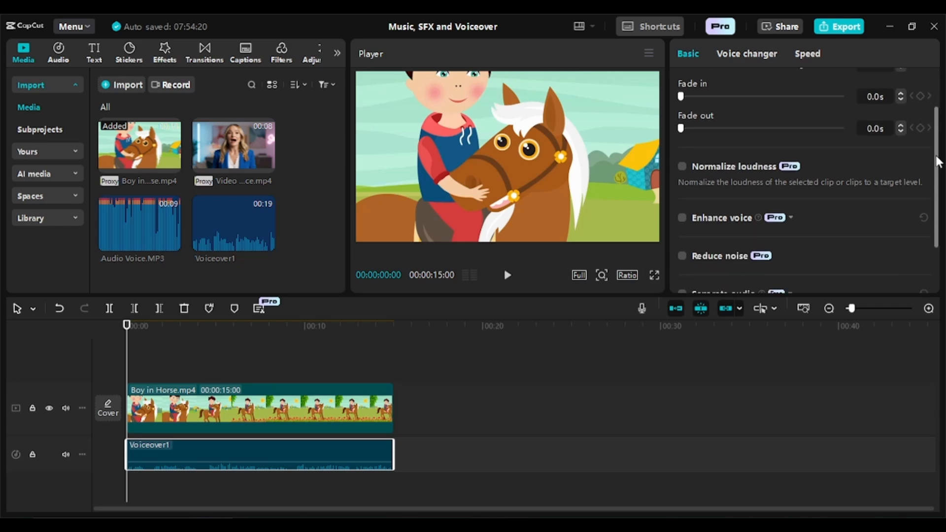
scroll(933, 177, down, 2)
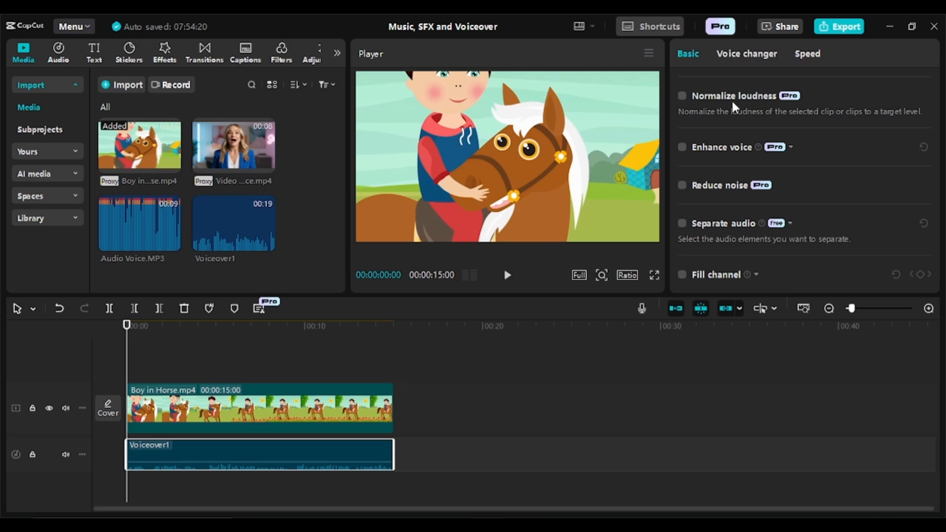
click(682, 96)
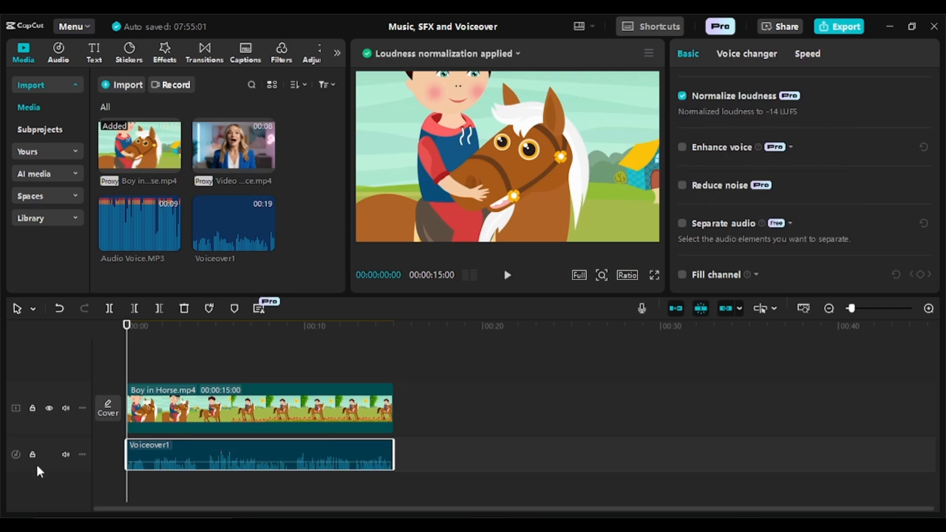
mouse_move(132, 471)
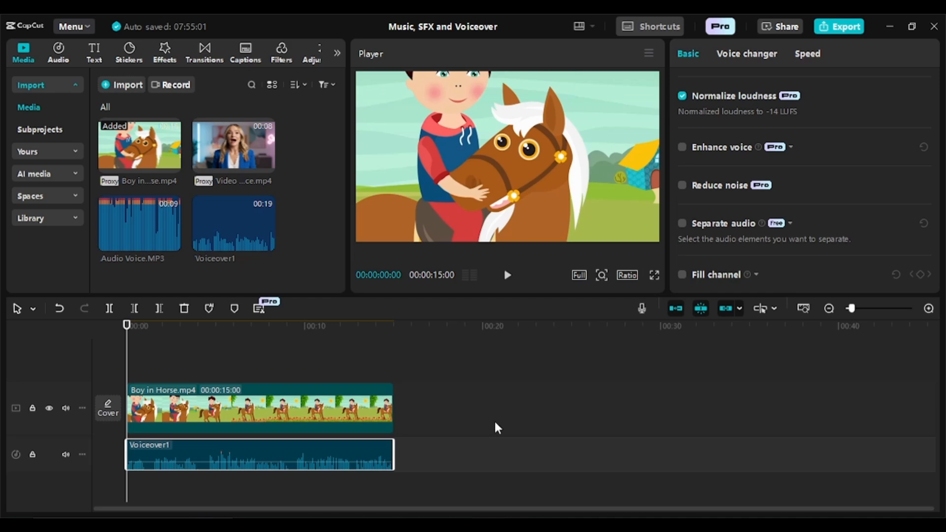
key(space)
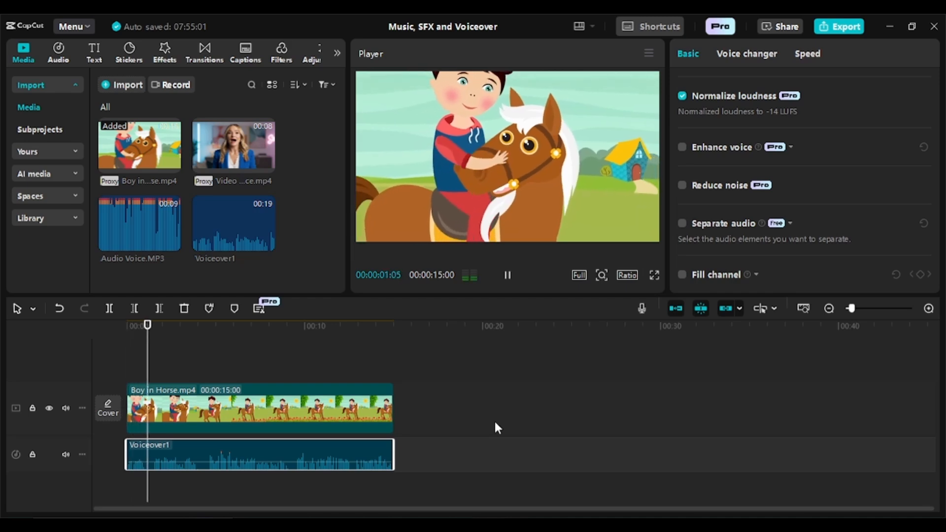
key(space)
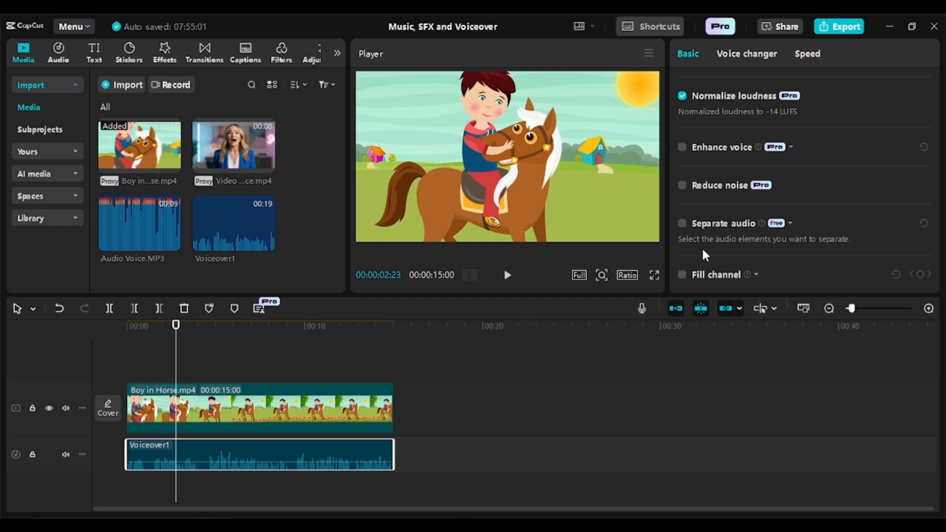
click(789, 224)
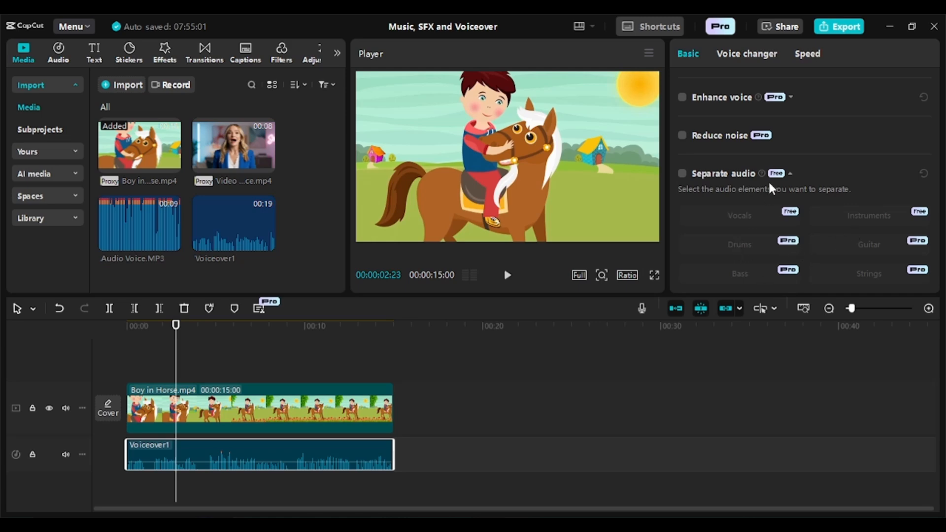
click(789, 174)
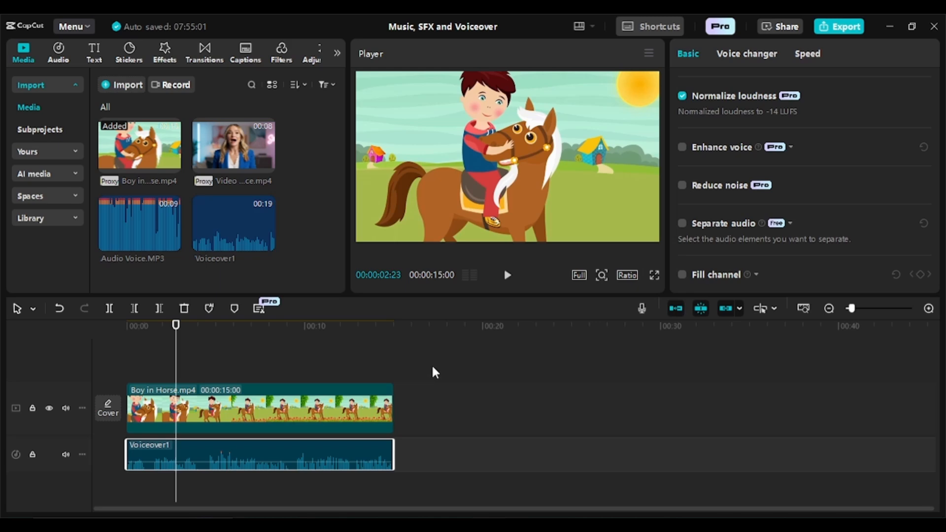
- Delete the video and voiceover from the timeline and remove all imported media from the project
drag(433, 359, 297, 482)
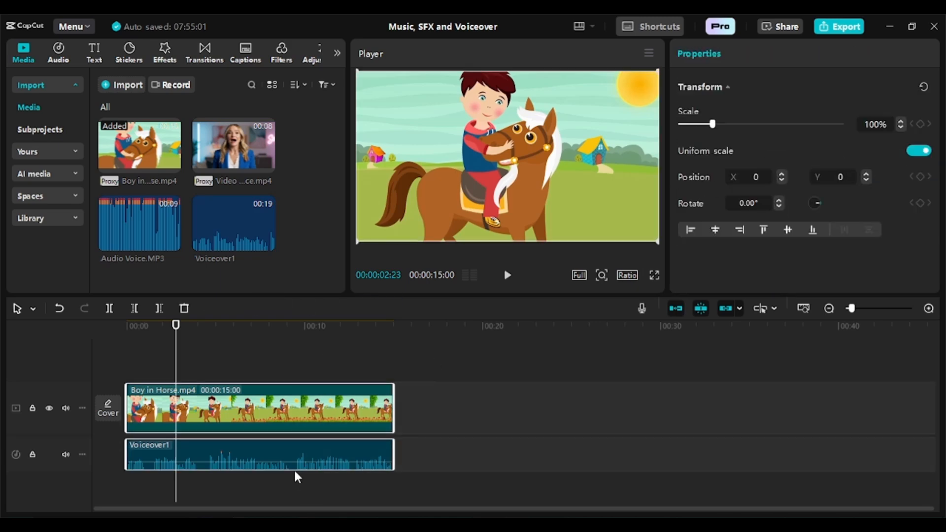
key(Delete)
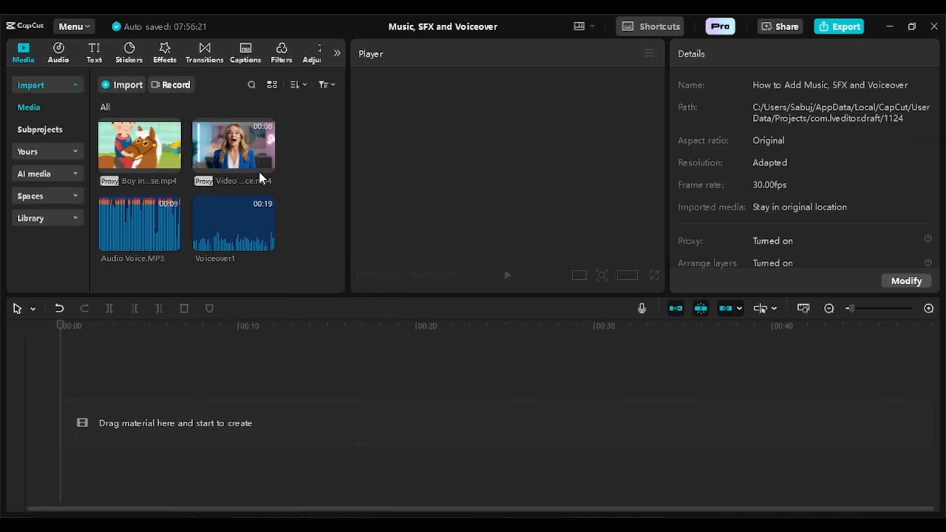
drag(258, 170, 144, 249)
key(Delete)
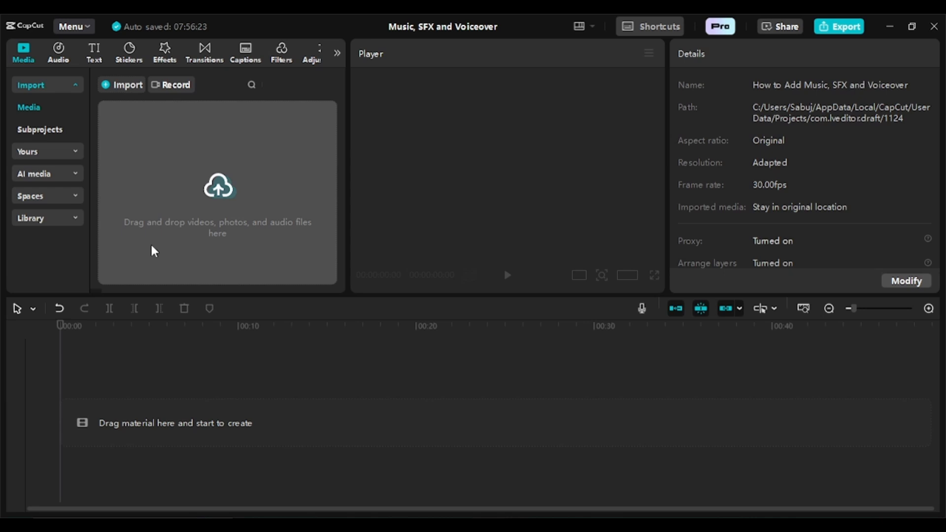
- Import Untitled design.png and Untitled design (1), (2) and (3).png from the Stock Images folder of Lesson 4 Excercise Files
click(204, 202)
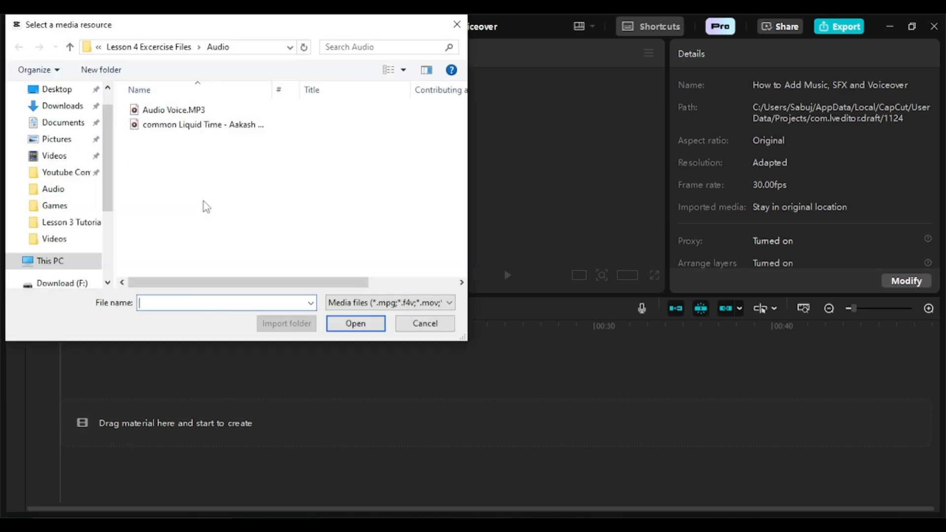
click(180, 45)
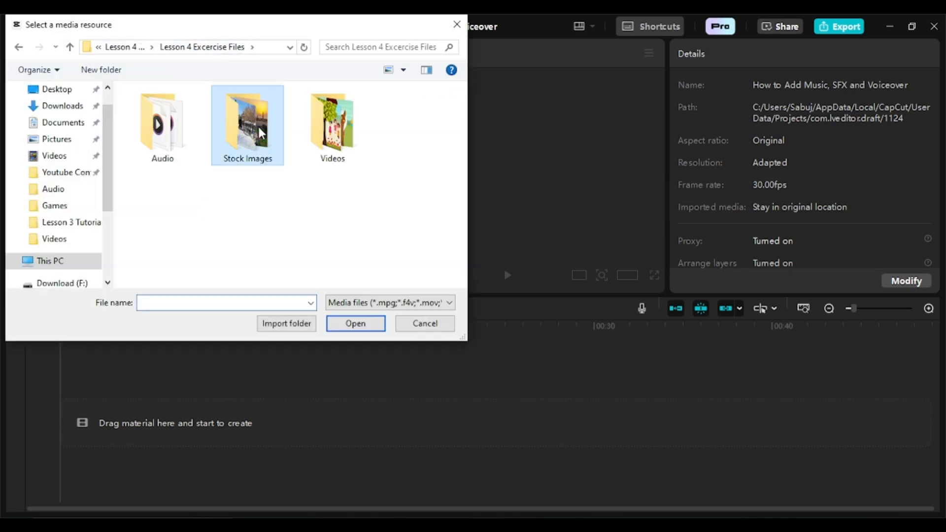
double_click(256, 127)
drag(140, 184, 329, 158)
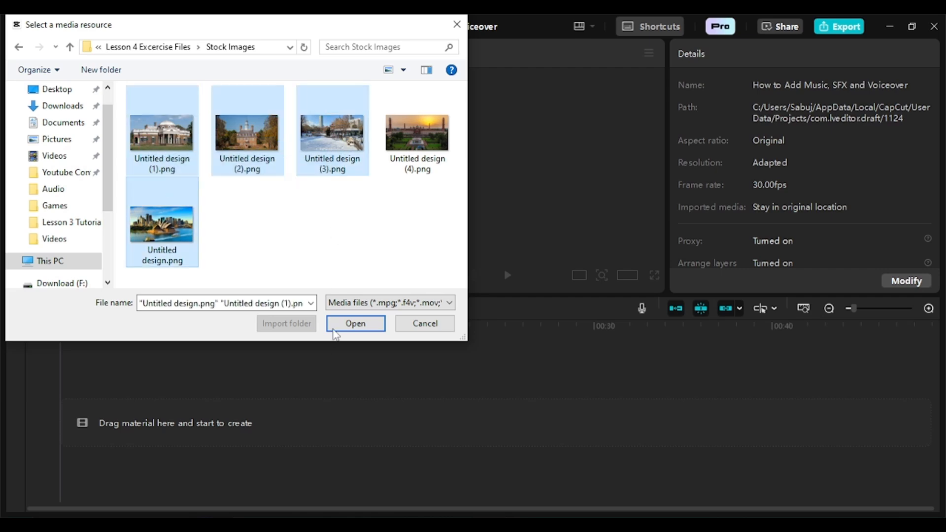
click(354, 324)
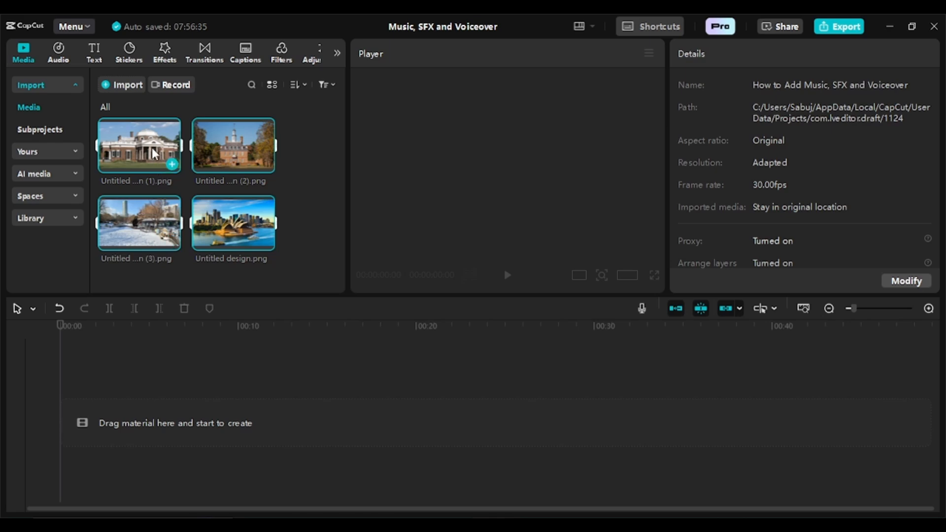
- Place the four imported images one after another at the start of the timeline and deselect them
drag(180, 221, 97, 414)
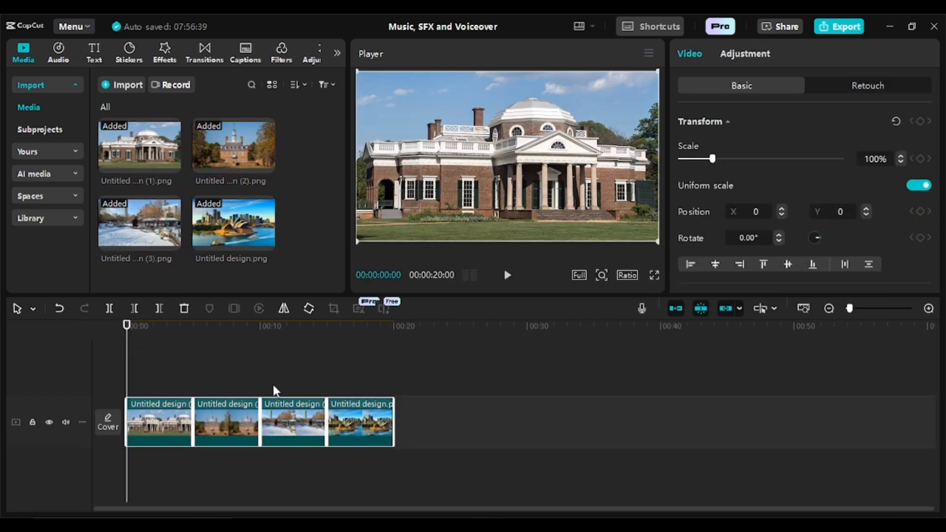
click(176, 375)
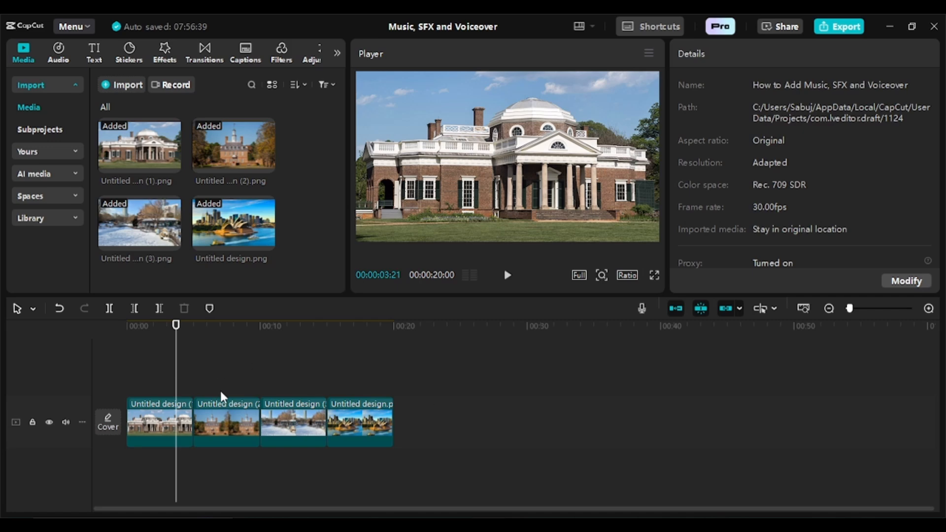
- Play the image sequence across the cuts between the images to review where they change
key(space)
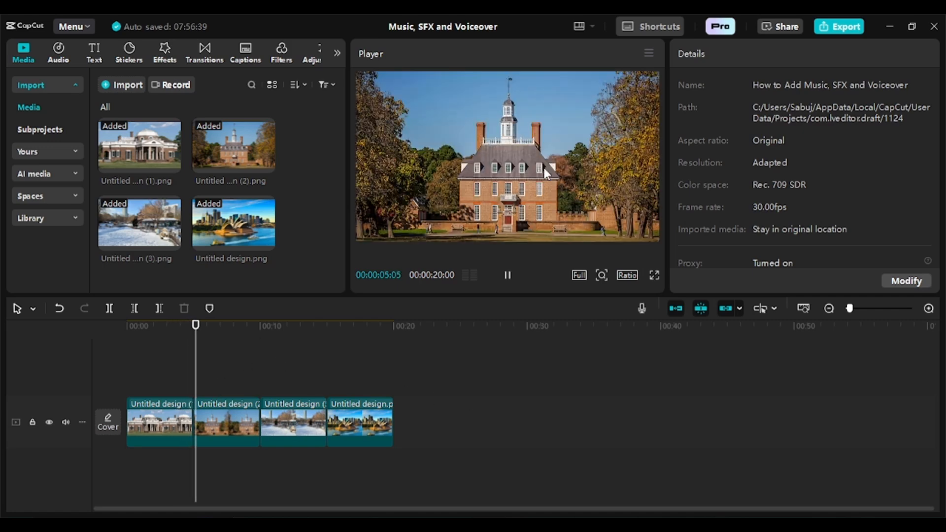
key(space)
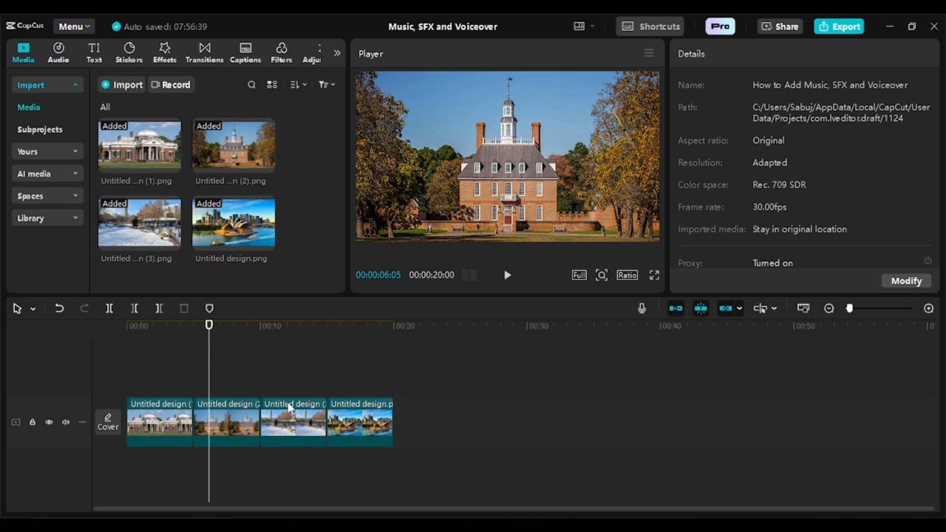
key(space)
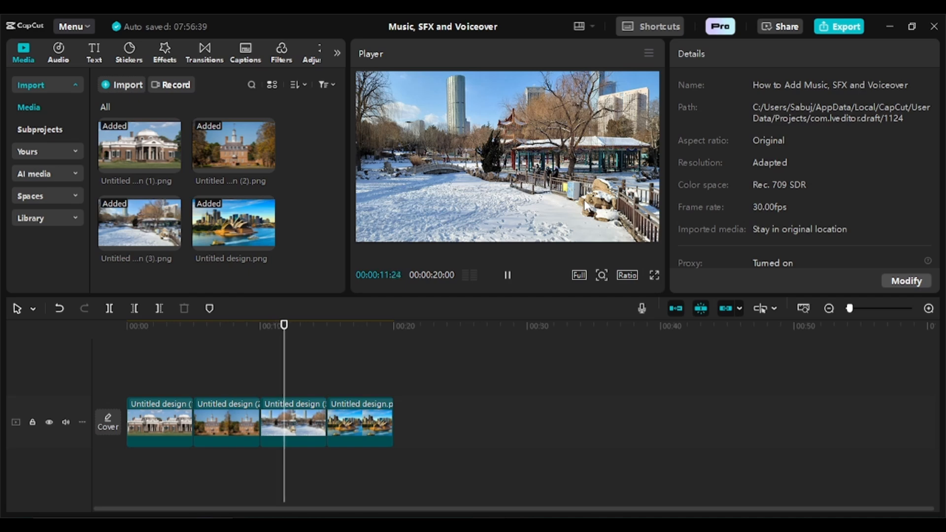
key(space)
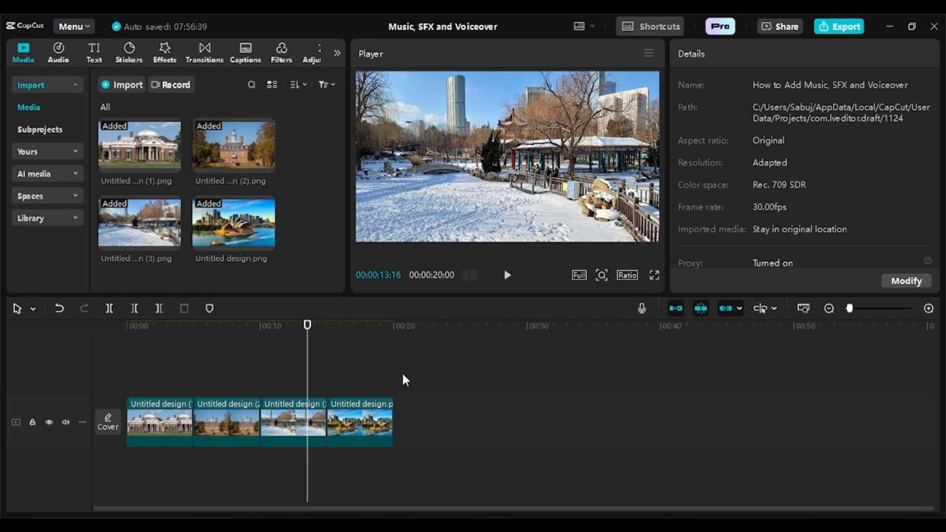
drag(417, 362, 221, 435)
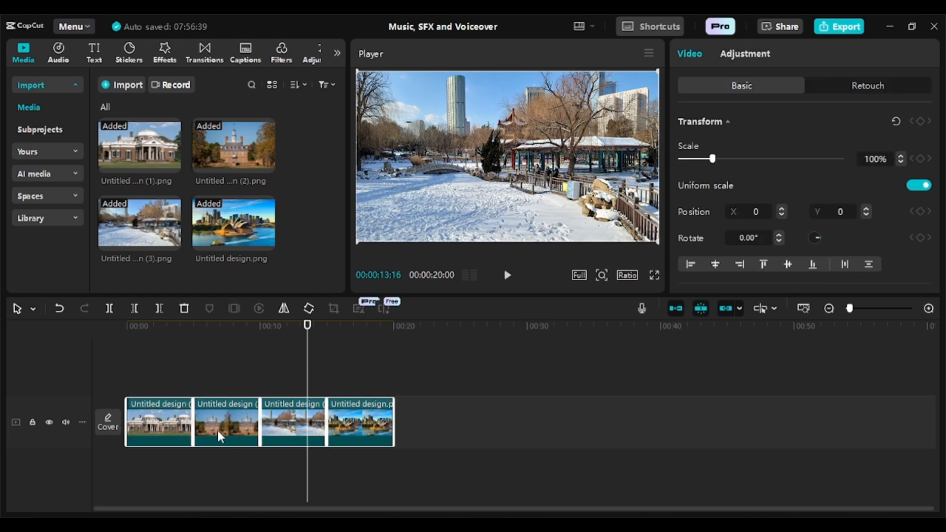
click(388, 380)
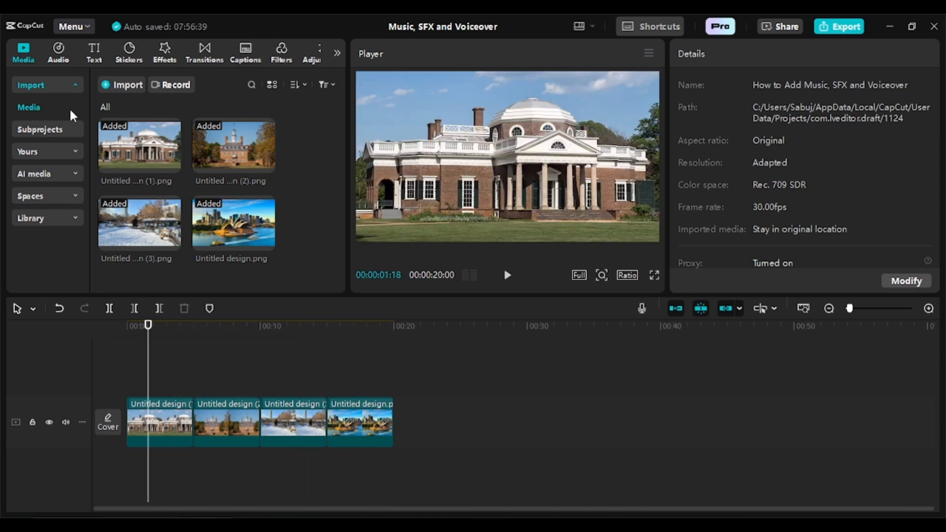
- Browse the Hot Bgm music and preview the Jukebox Gemini track
click(61, 59)
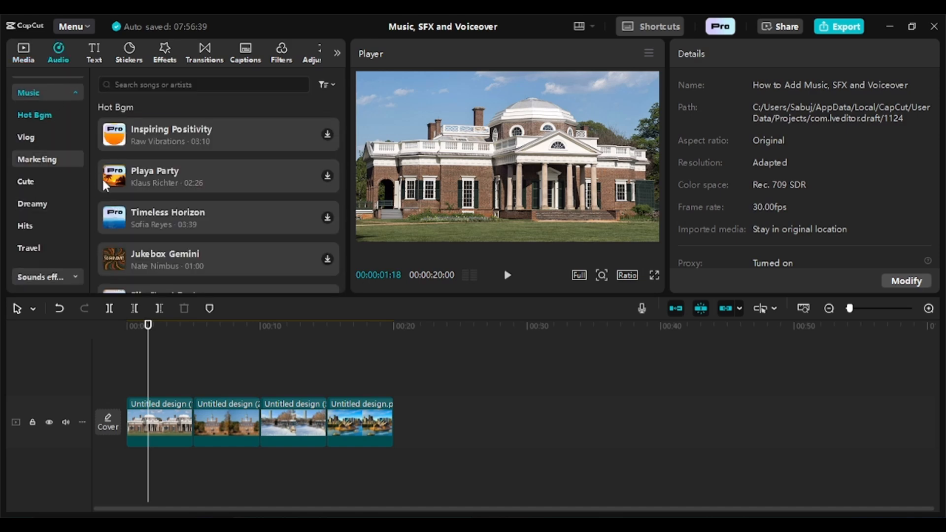
scroll(294, 206, down, 2)
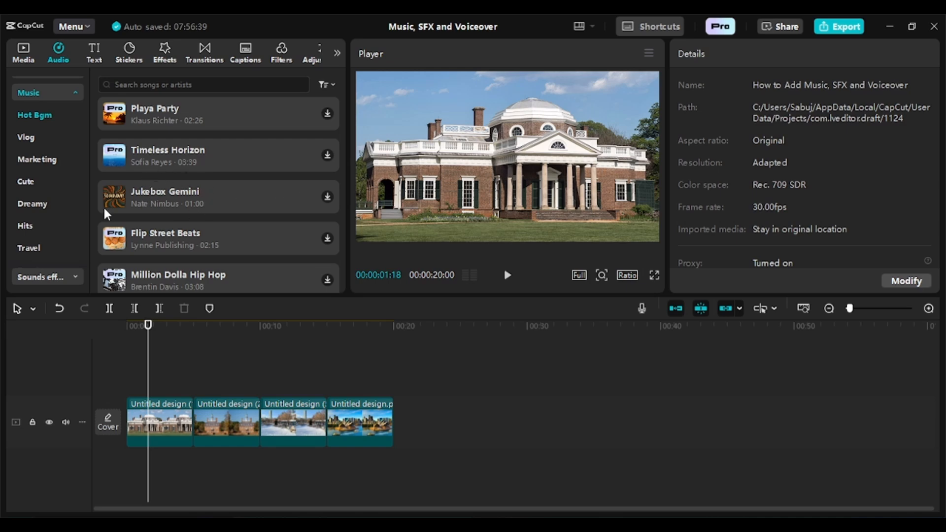
scroll(254, 235, up, 2)
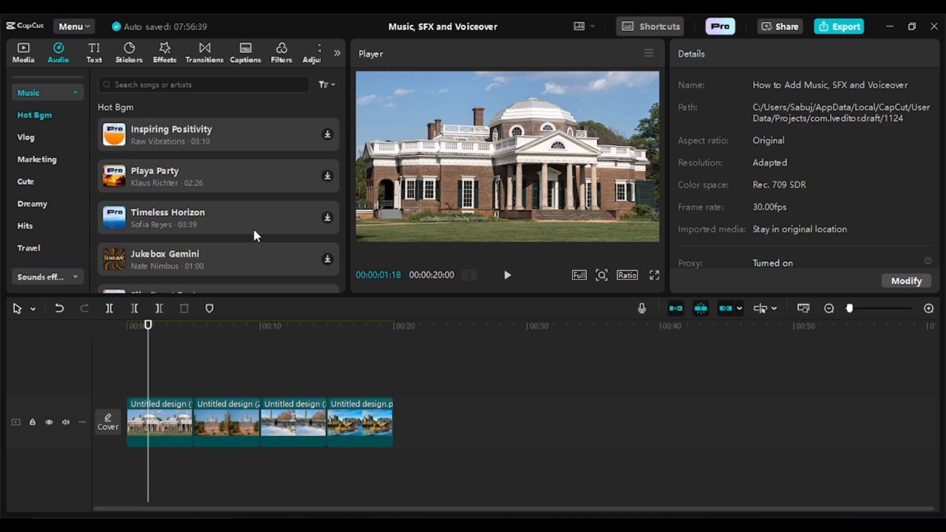
scroll(254, 230, down, 2)
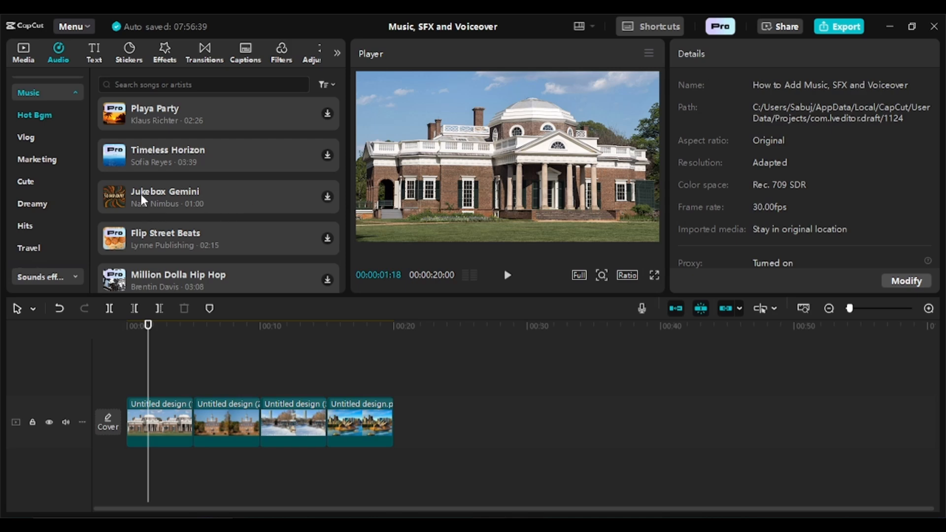
click(230, 199)
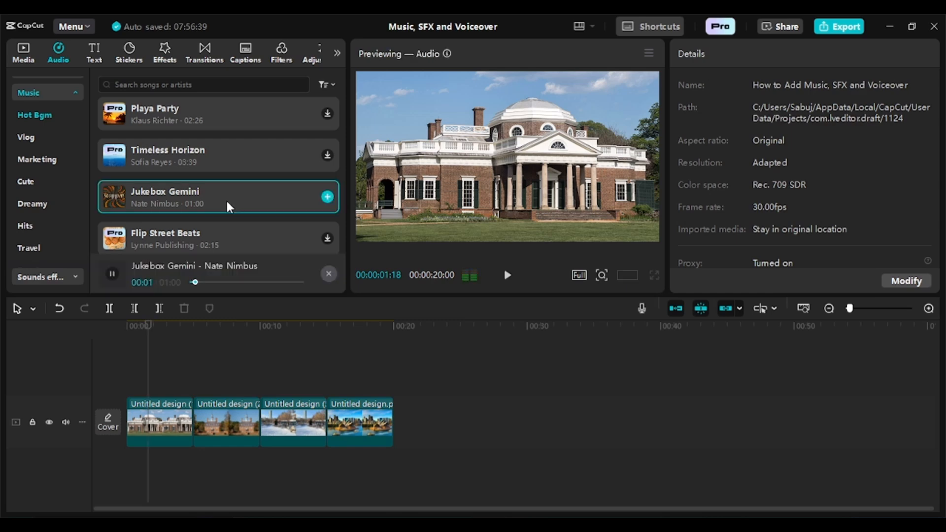
click(113, 273)
- Place the 4:04 PM track beneath the images from the timeline start and trim its end to the last image's end
scroll(203, 203, down, 5)
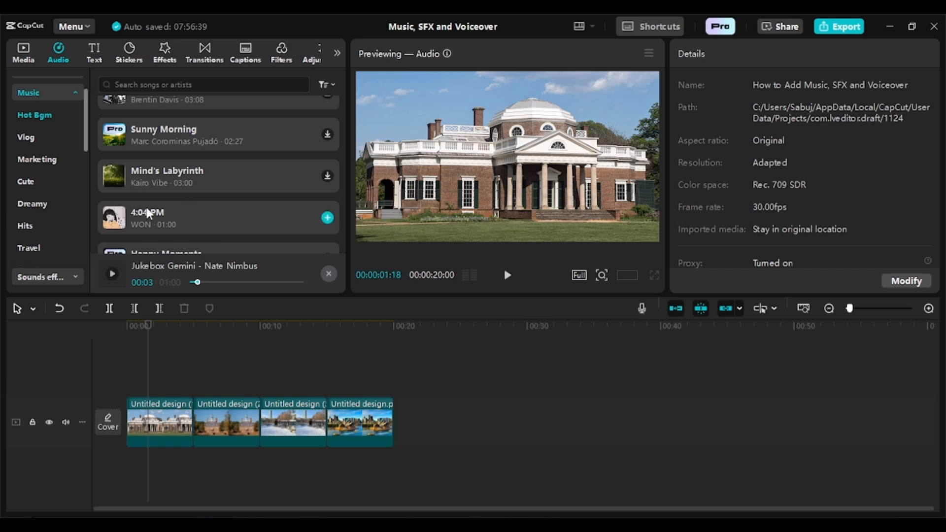
drag(141, 208, 122, 466)
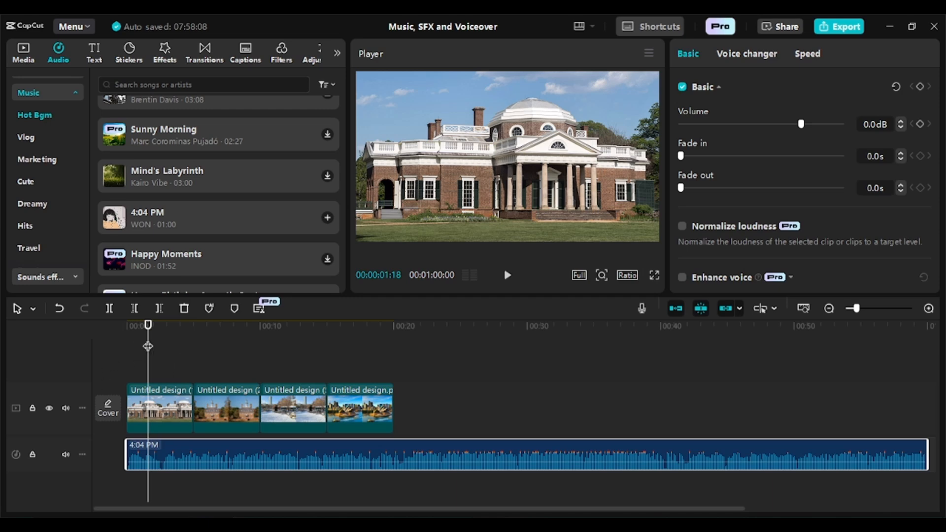
drag(148, 346, 326, 399)
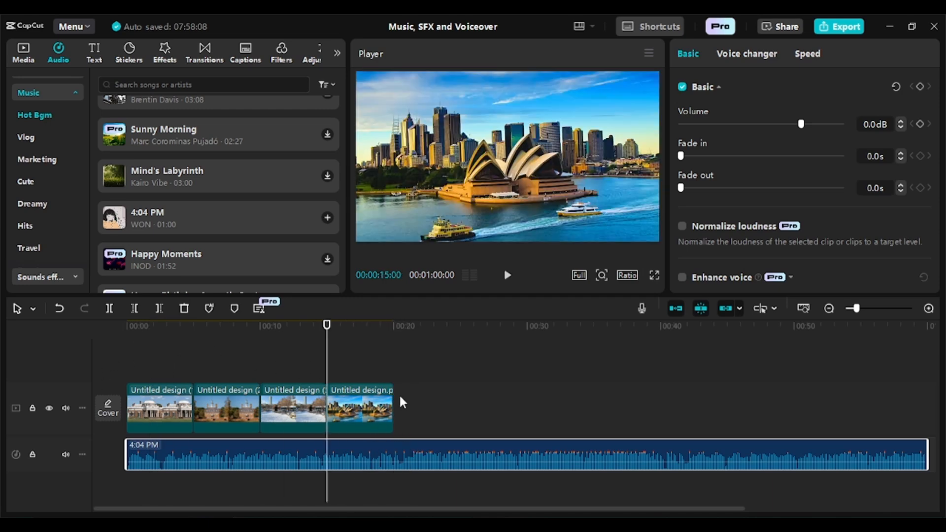
click(393, 412)
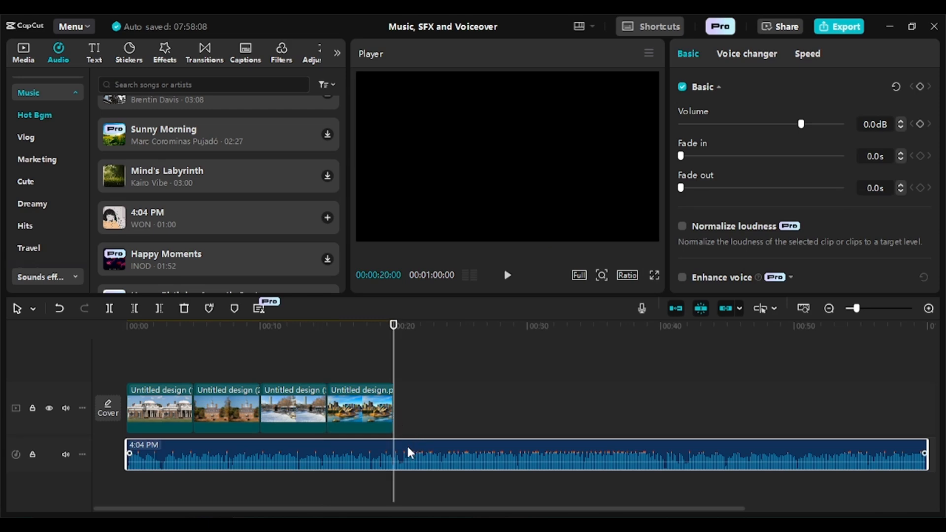
key(w)
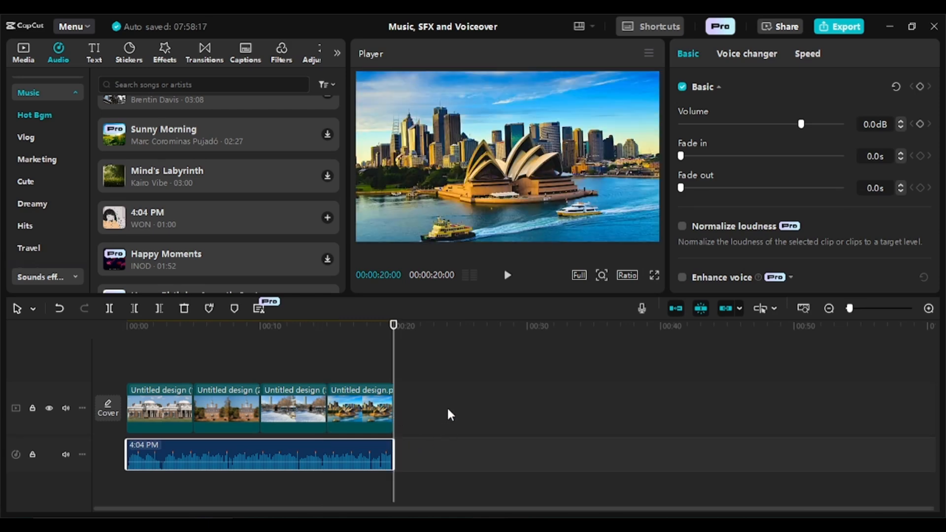
- Set both the fade in and the fade out of the 4:04 PM music clip to 3.0 s
key(shift+z)
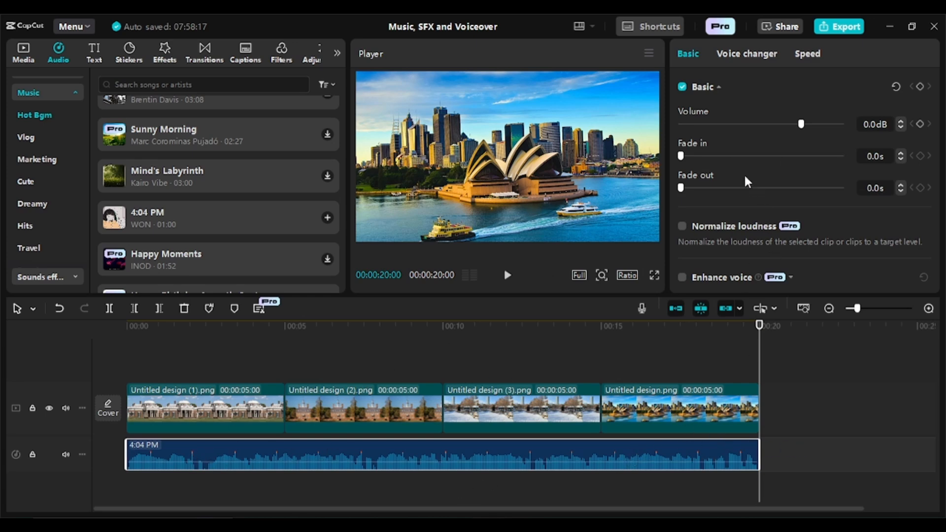
mouse_move(681, 156)
mouse_down()
mouse_move(738, 163)
mouse_move(729, 165)
mouse_up()
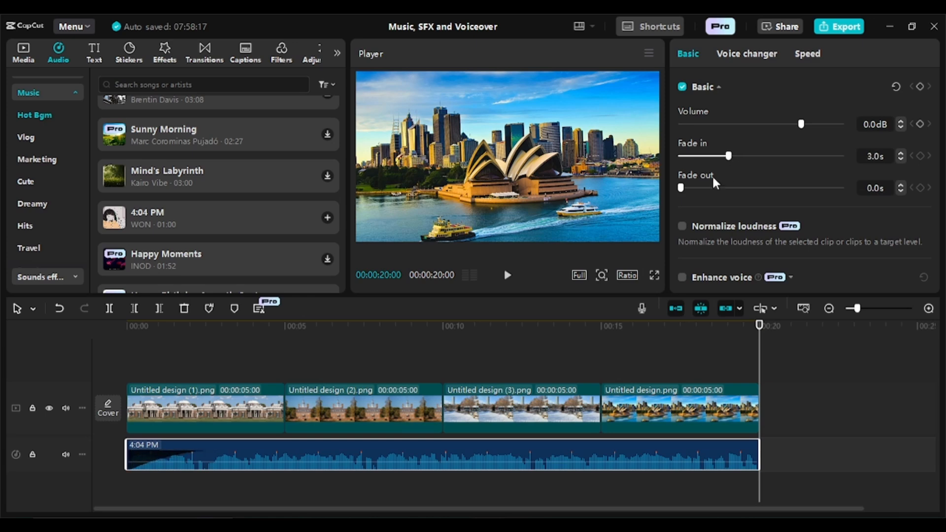
drag(694, 192, 735, 197)
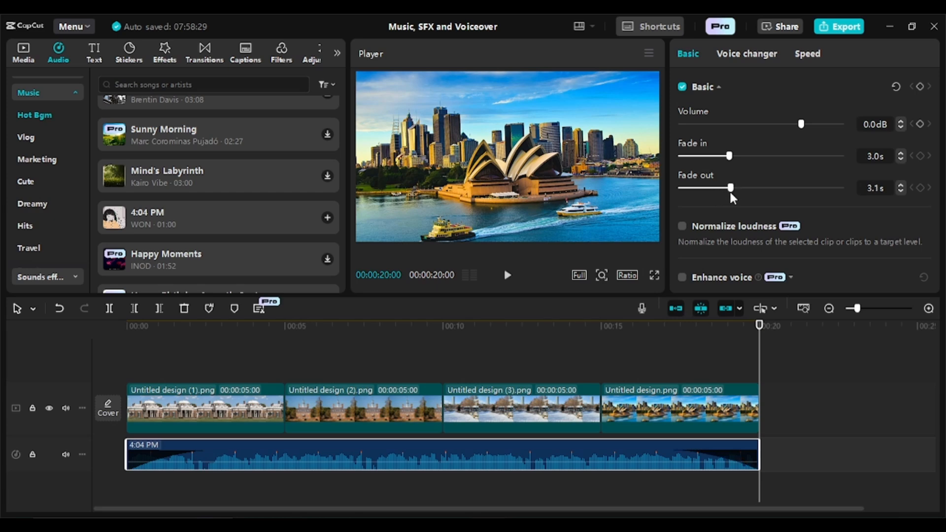
click(900, 191)
- Lower the music clip's volume to -10.3 dB and play a few seconds from near the end of the first image
drag(760, 343, 262, 419)
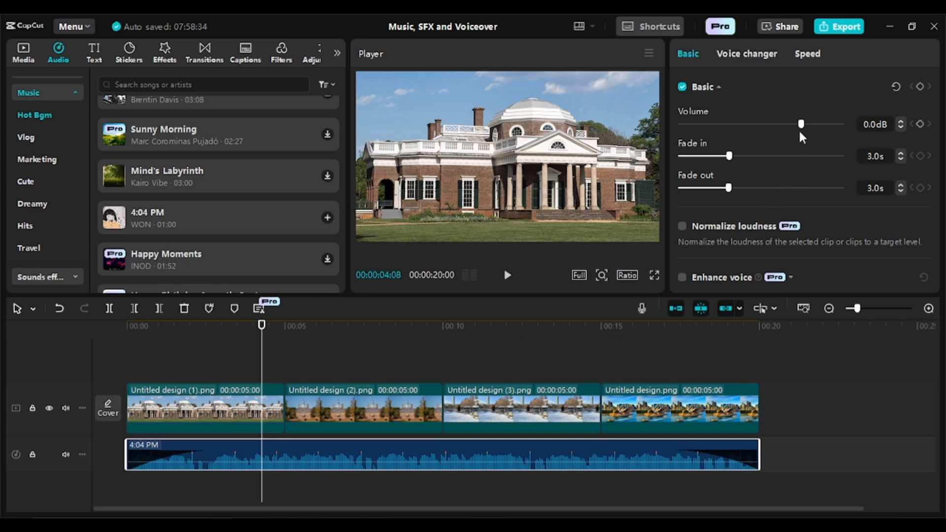
drag(801, 131, 780, 125)
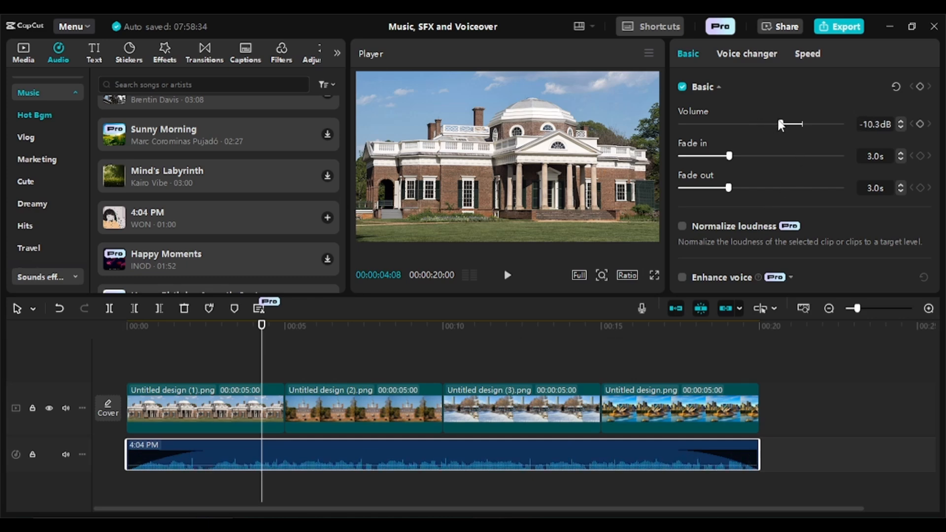
key(space)
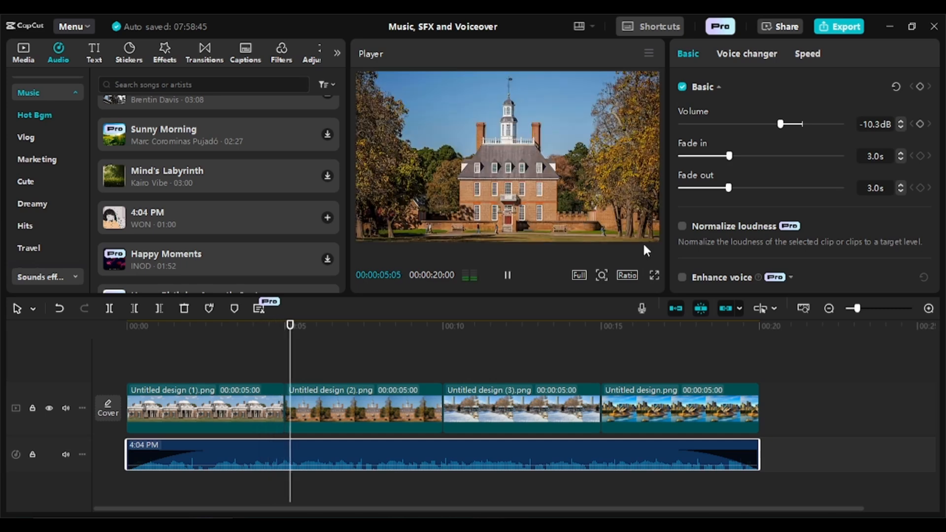
key(space)
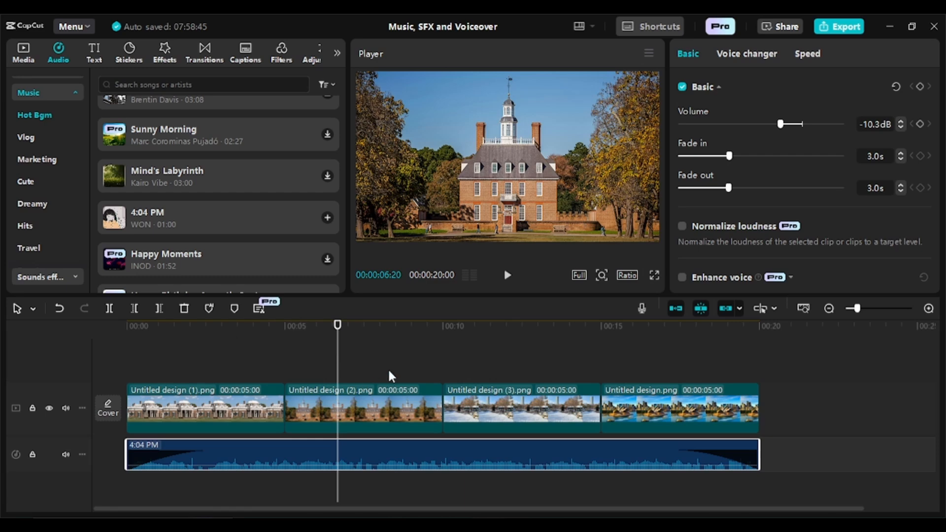
- Deselect the music clip and position the playhead at 00:00:05:00, on the cut between the first and second images
click(266, 374)
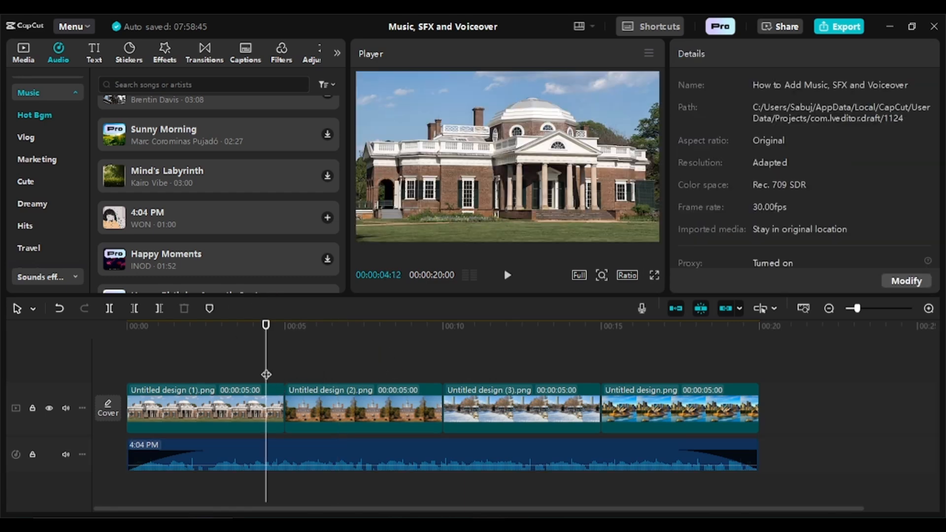
click(318, 371)
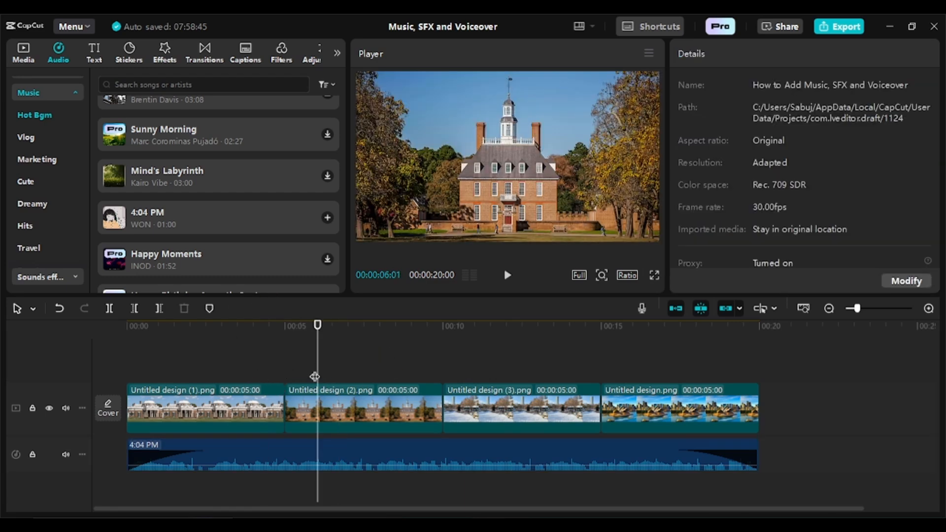
drag(315, 375, 283, 366)
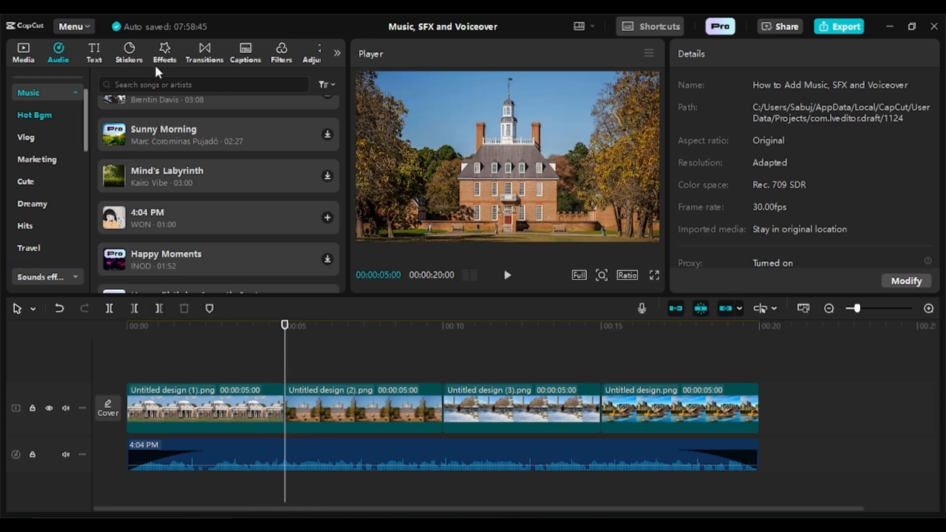
- Open the sound effects library and browse its Trending effects
click(167, 84)
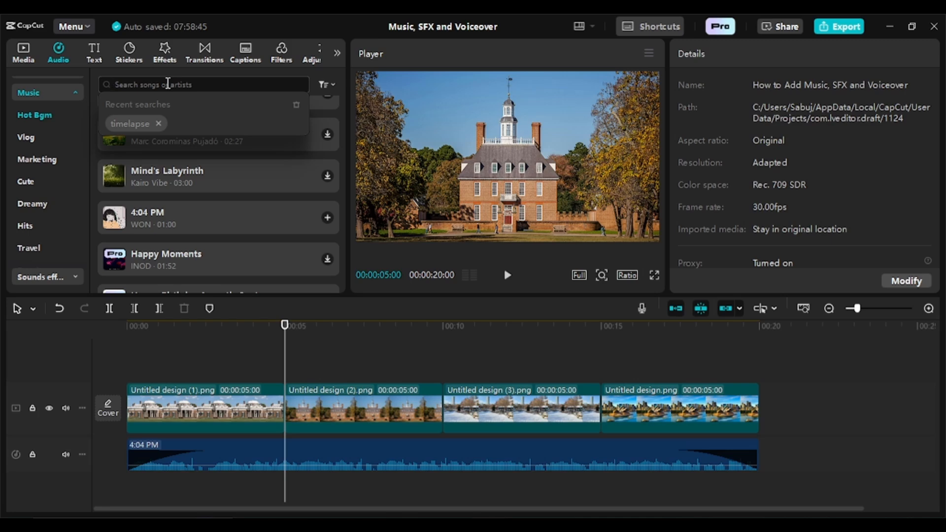
click(75, 92)
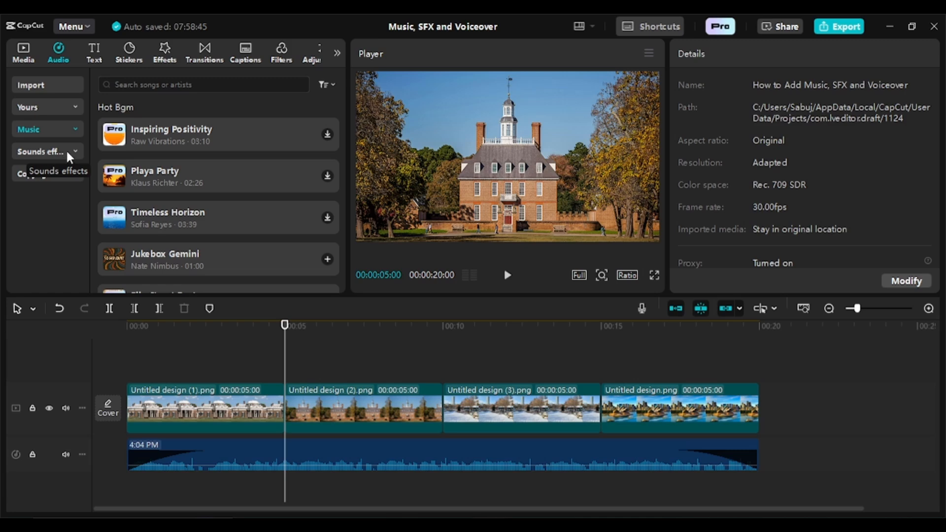
click(67, 153)
click(169, 84)
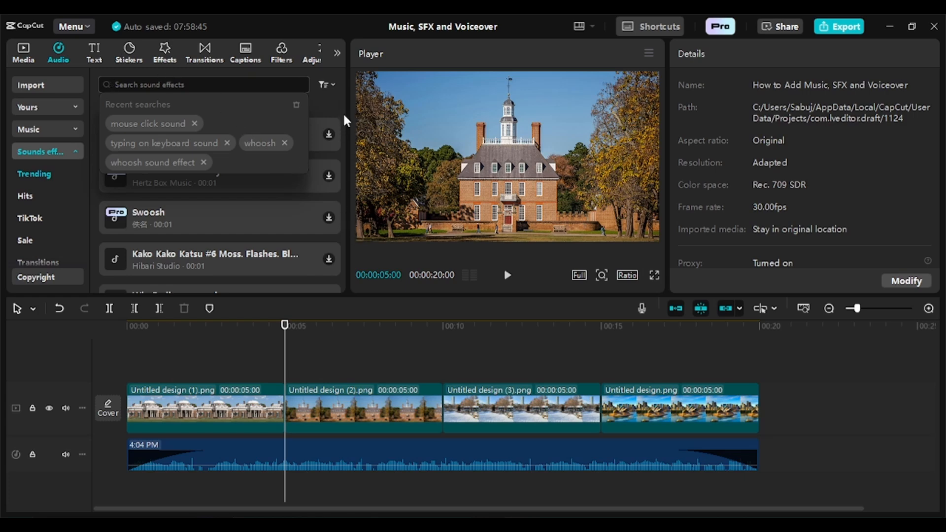
drag(343, 112, 347, 154)
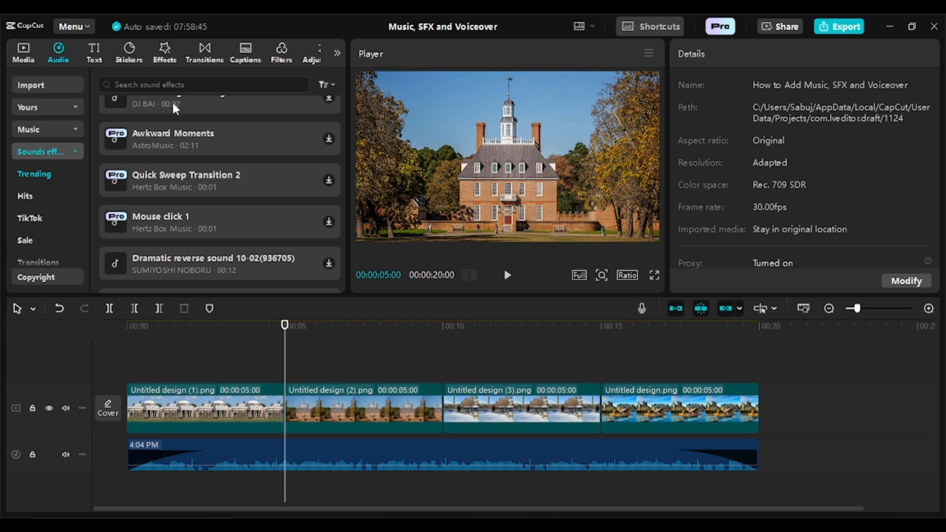
- Search the sound effects for whoosh and place swish_whoosh (large)(794558) beneath the music, spanning the first image cut
click(202, 88)
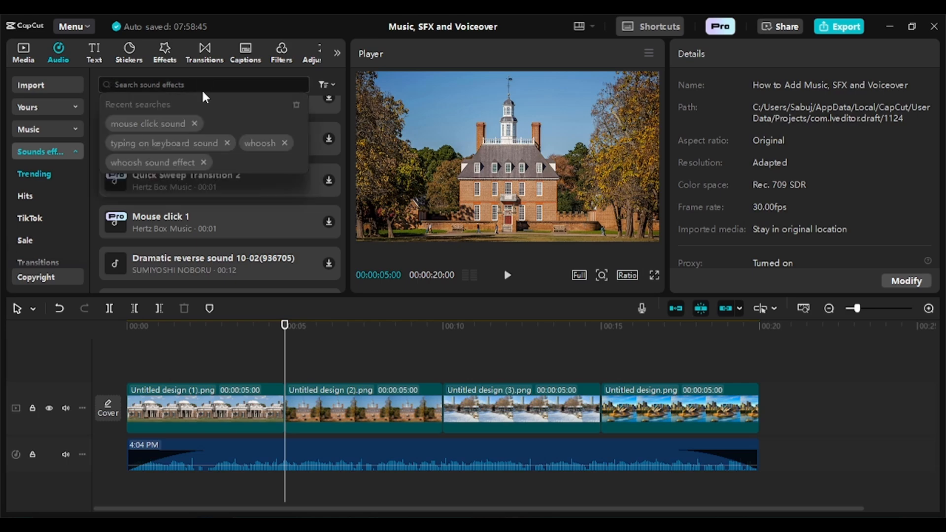
text(wh)
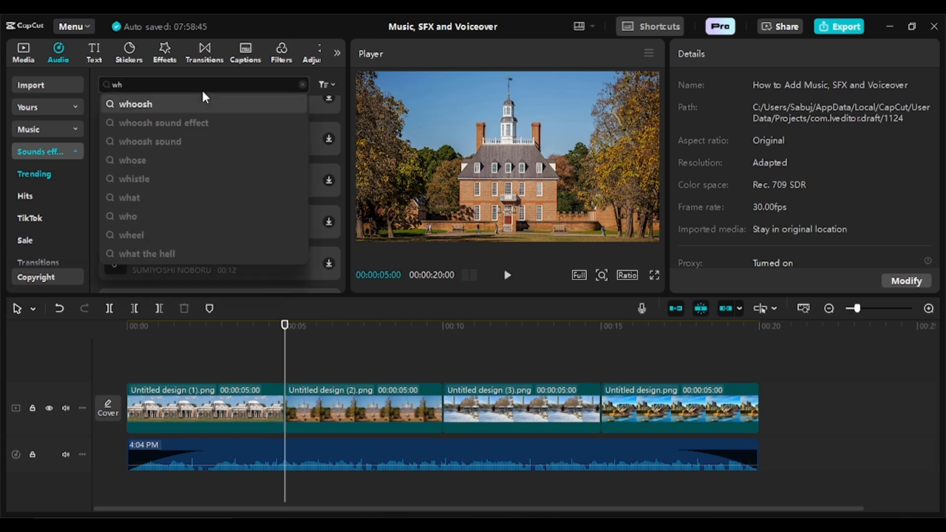
click(131, 101)
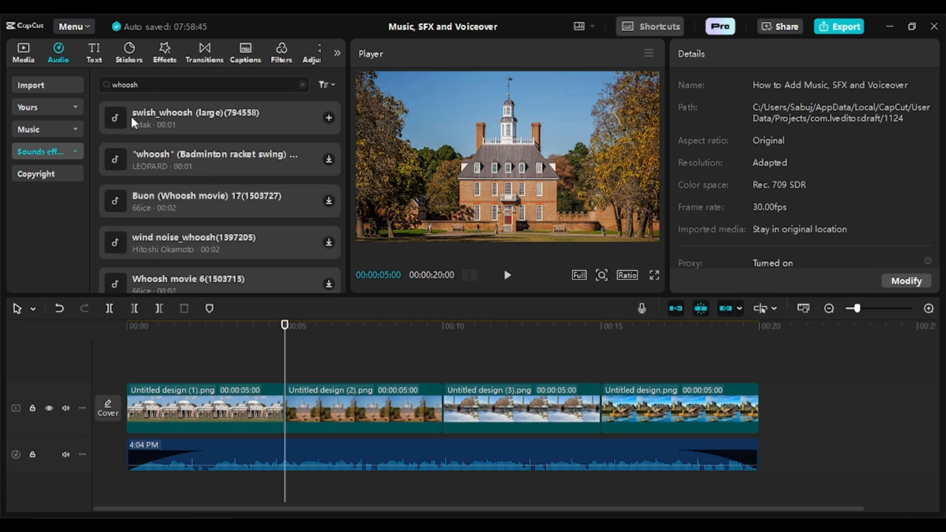
drag(163, 119, 274, 481)
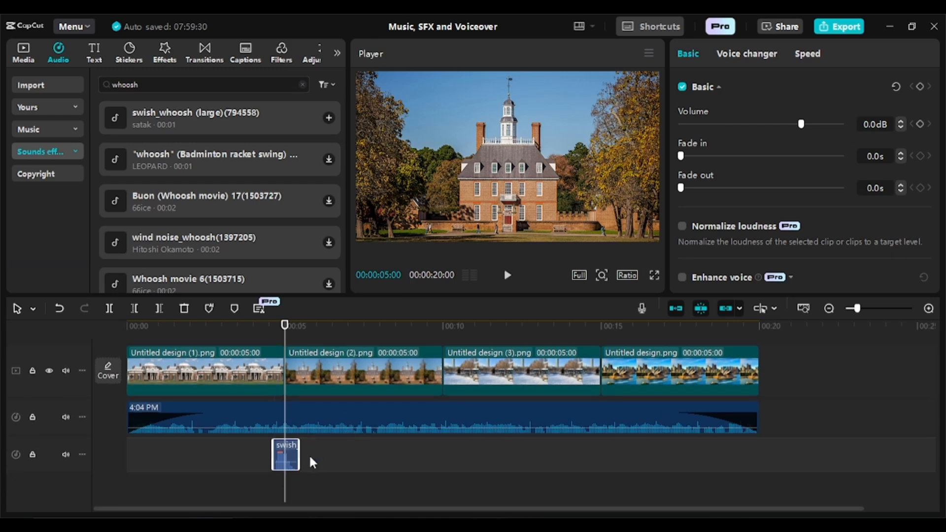
scroll(323, 436, up, 2)
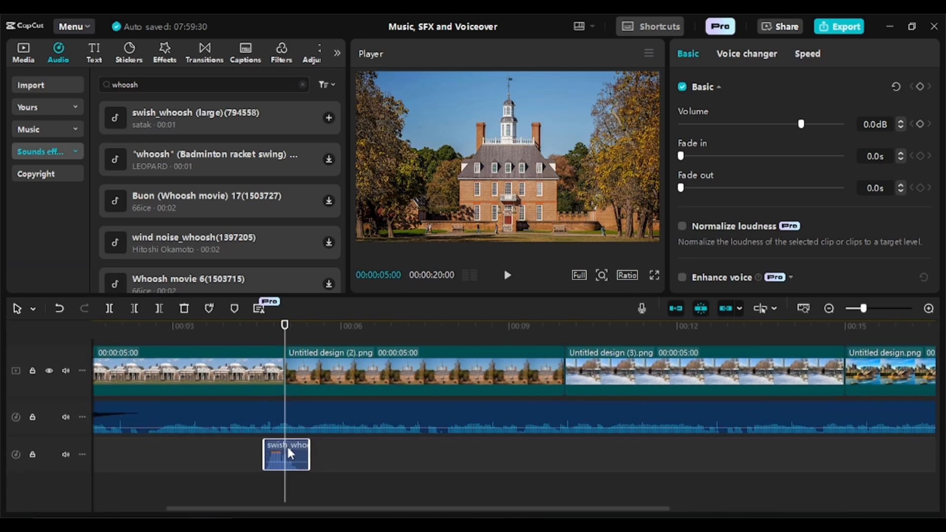
- Shift the whoosh clip slightly later across the first image cut and play that cut twice from about a second before it
drag(288, 448, 301, 447)
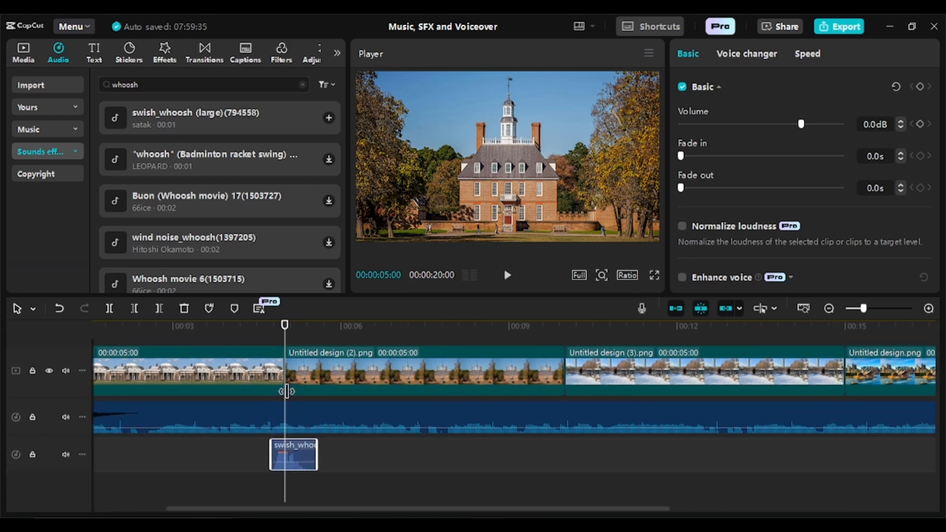
drag(284, 324, 229, 326)
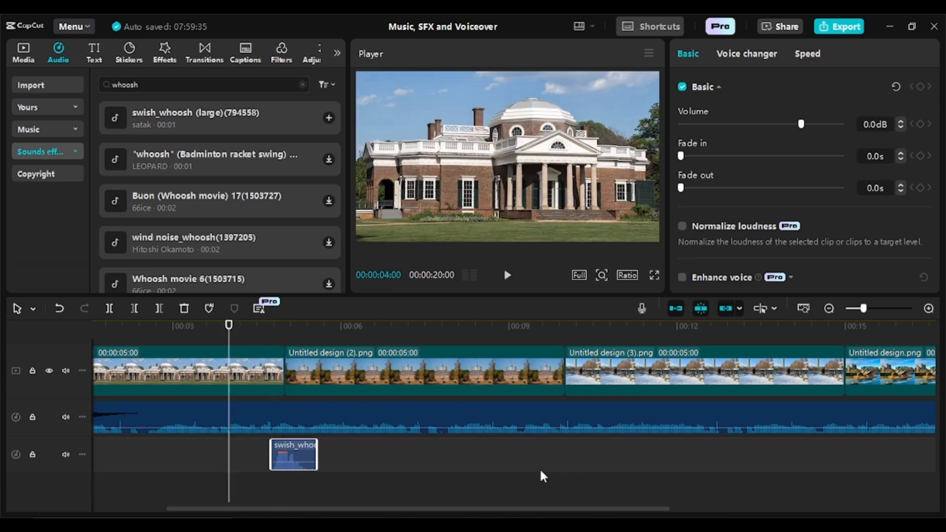
key(space)
key(space)
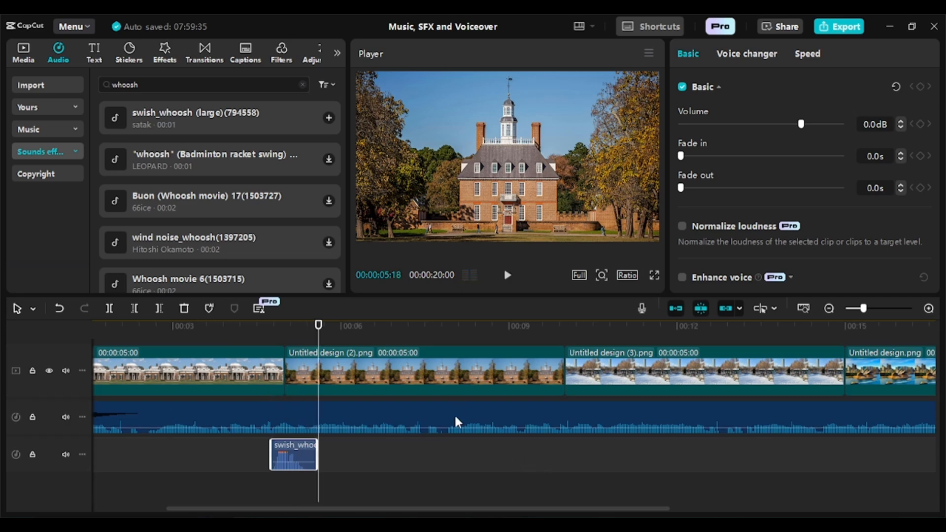
click(238, 463)
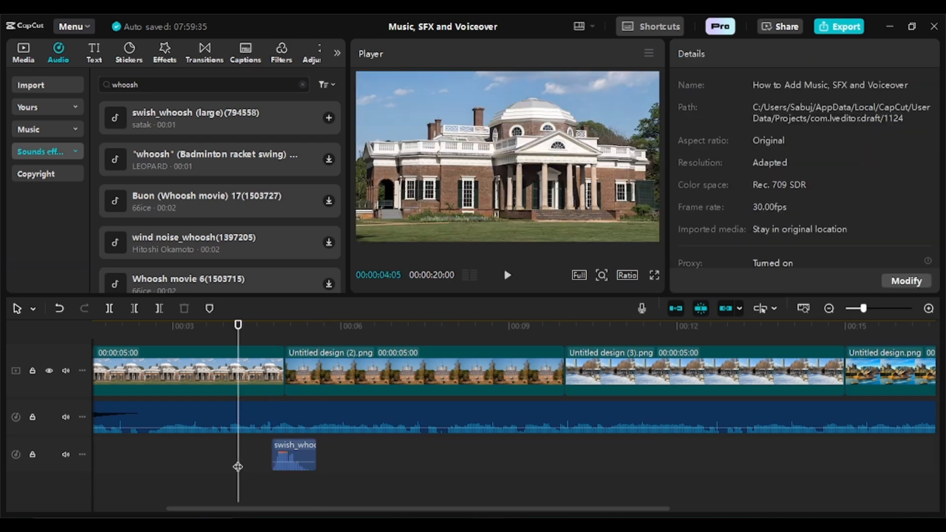
key(space)
key(space)
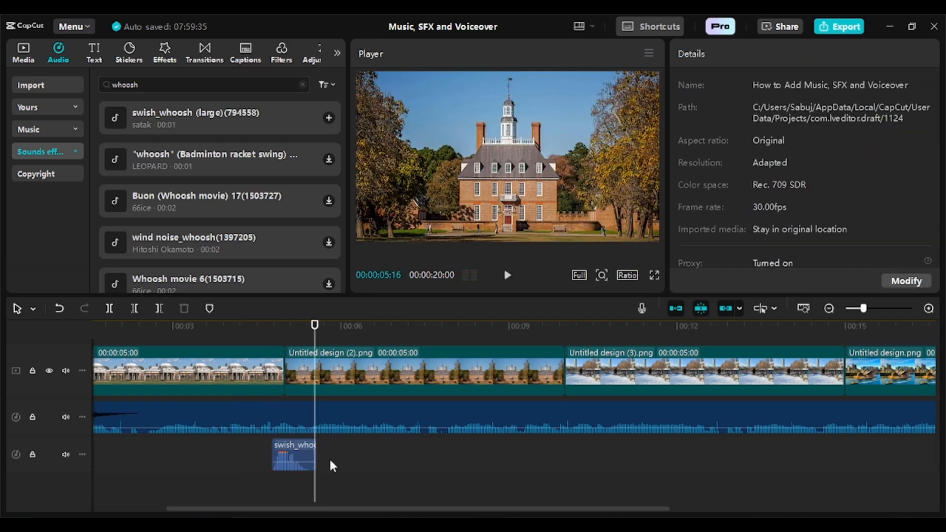
- Duplicate the whoosh clip on its own track so copies span the second and third image cuts
scroll(552, 456, down, 1)
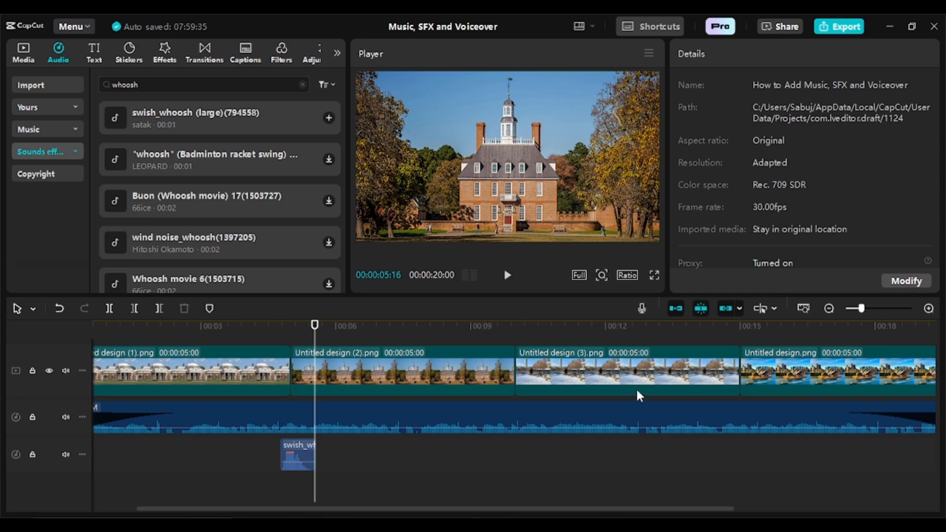
click(298, 446)
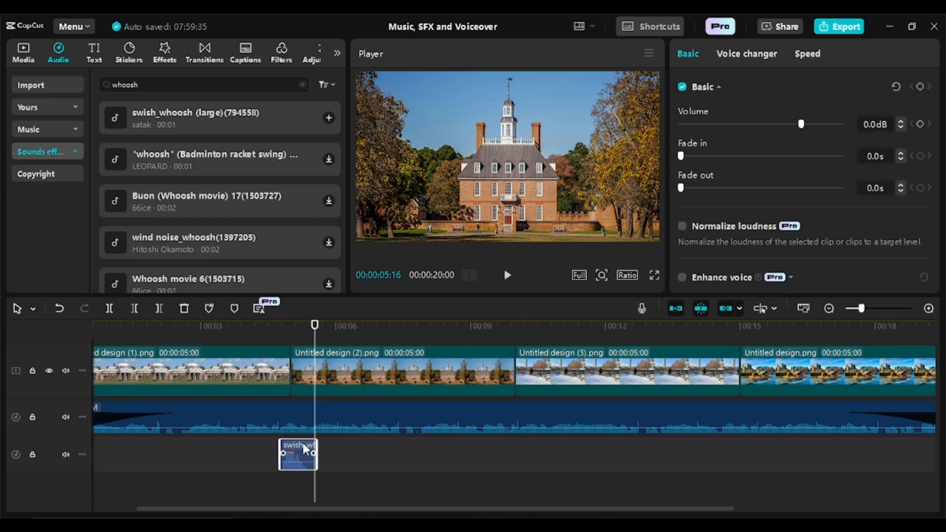
key(alt)
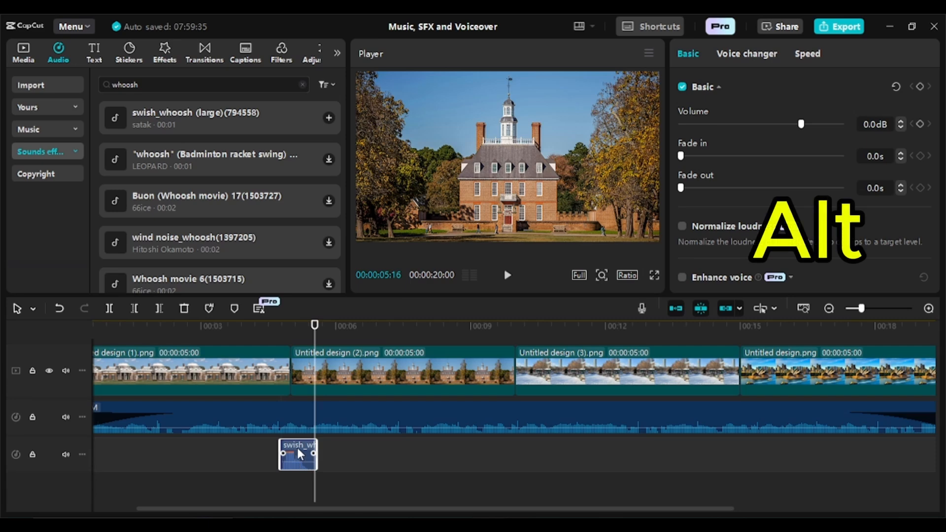
drag(297, 446, 522, 450)
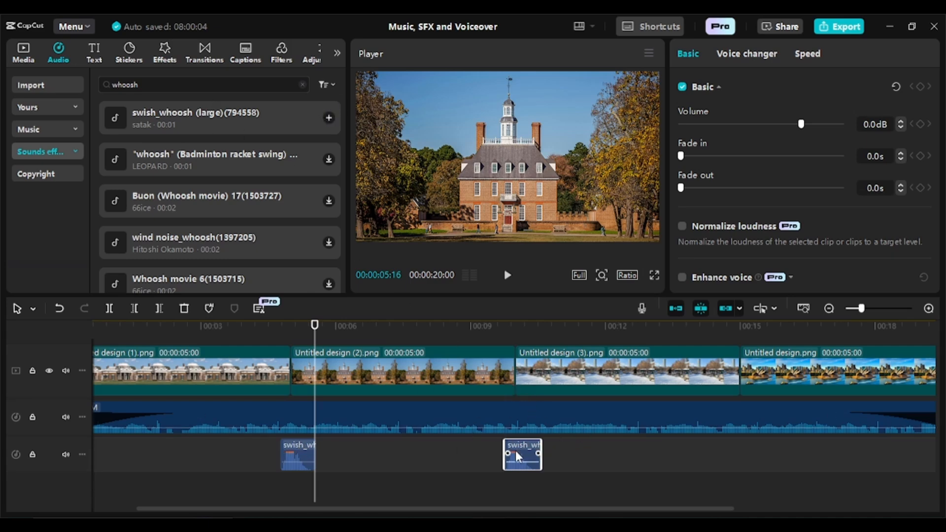
drag(520, 450, 700, 461)
drag(752, 455, 748, 455)
scroll(754, 459, down, 2)
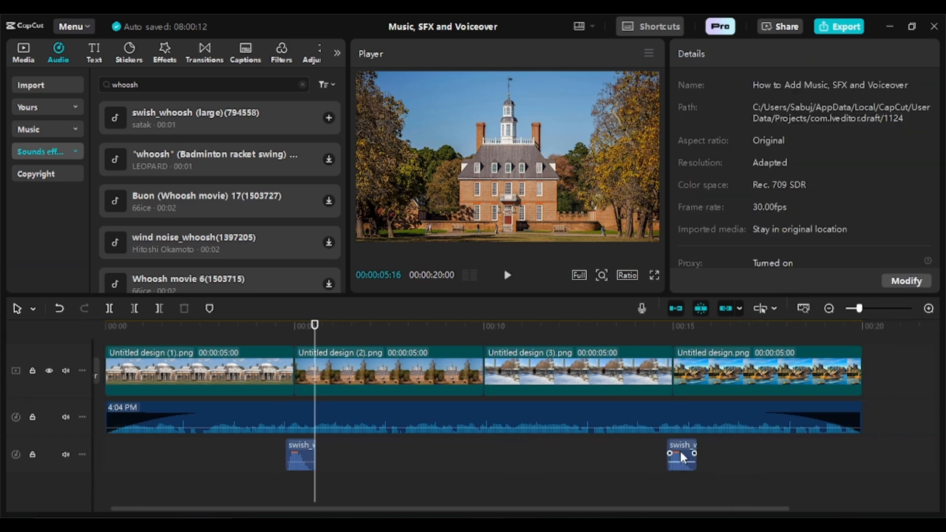
drag(678, 448, 496, 455)
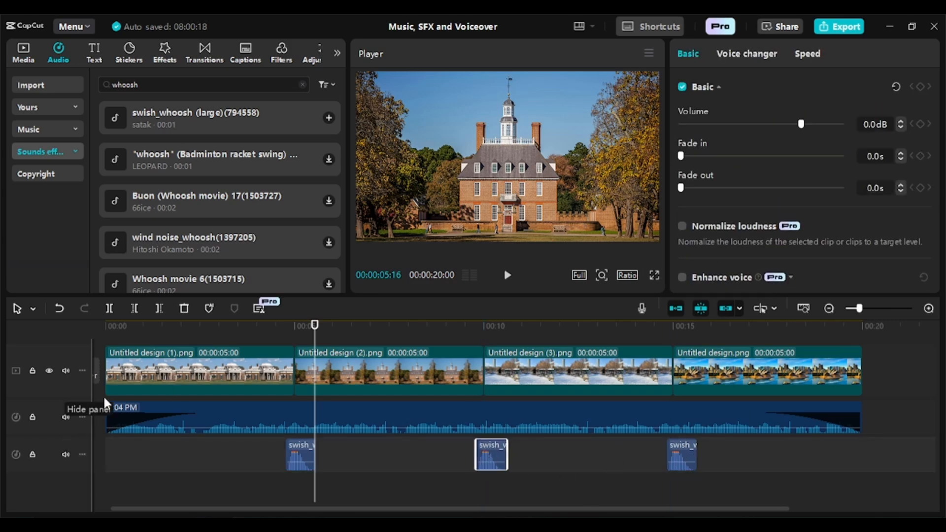
- Play the timeline from within the first image until just past the third cut to check all the whooshes
click(234, 457)
key(space)
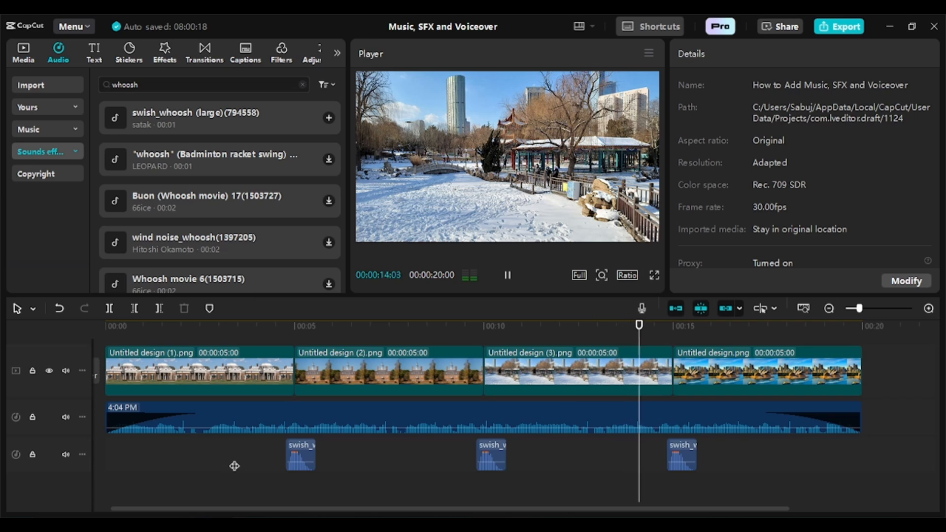
key(space)
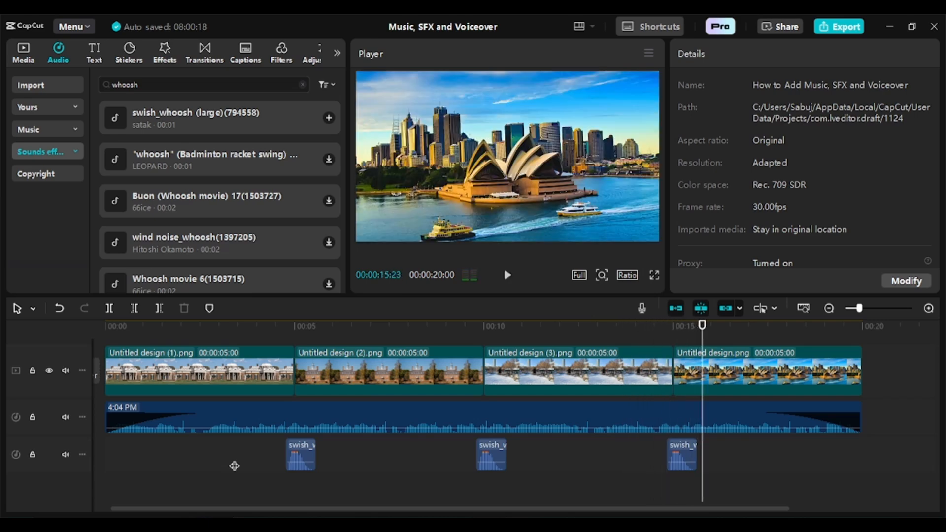
- Add a default text clip at 00:00:15:19 and extend it to the end of the last image
scroll(559, 487, up, 1)
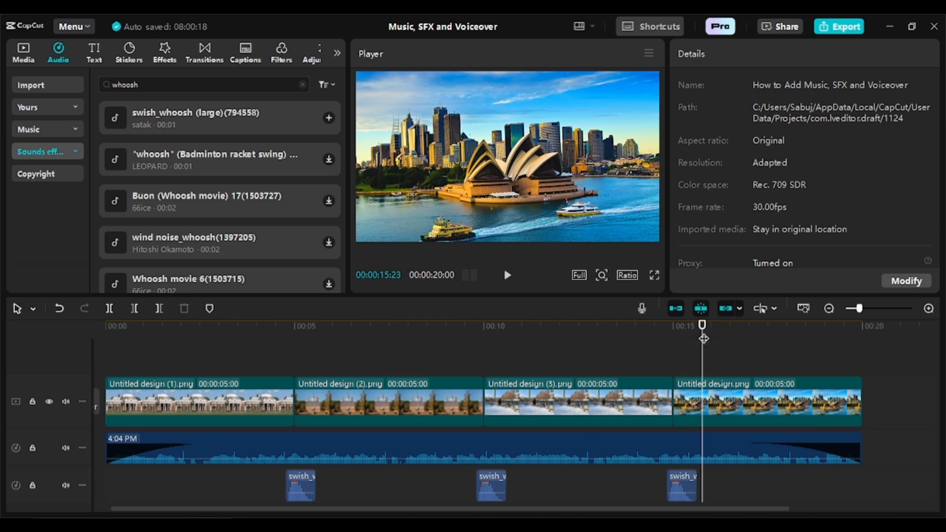
drag(702, 339, 698, 339)
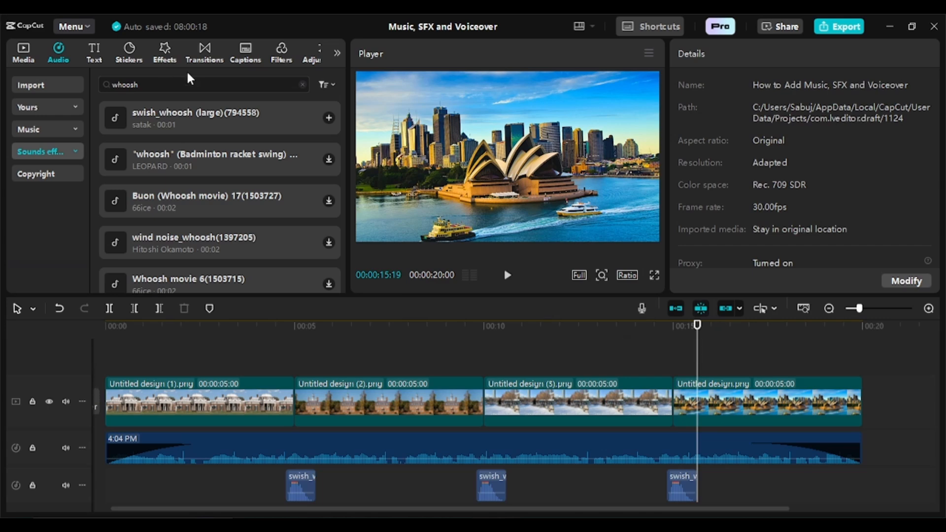
click(93, 51)
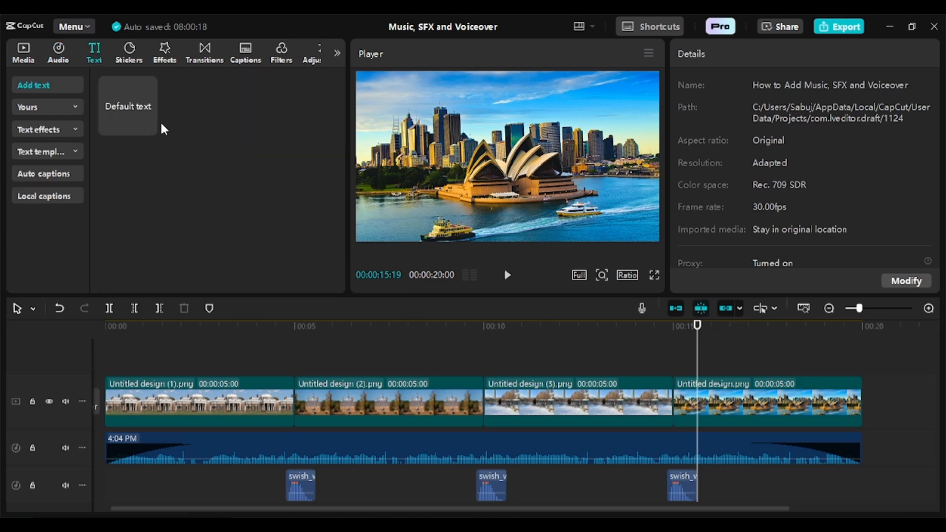
click(149, 127)
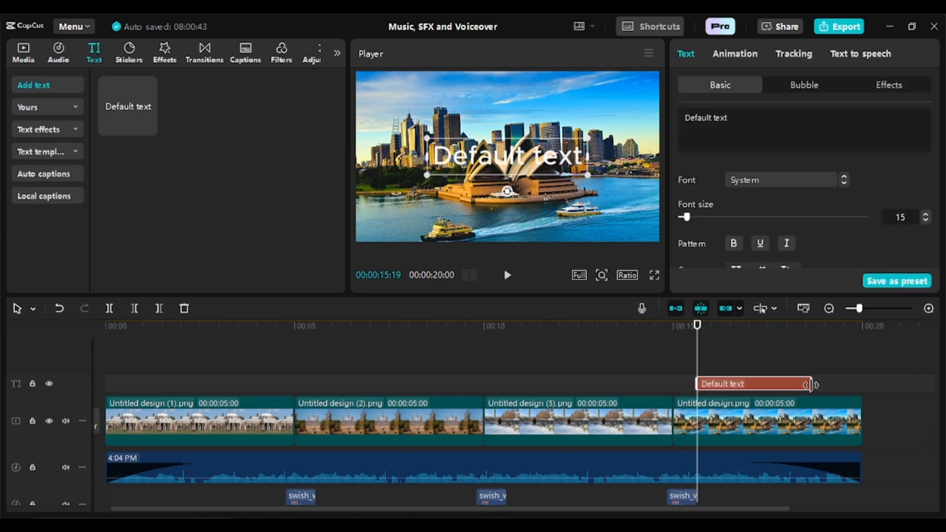
drag(813, 384, 863, 384)
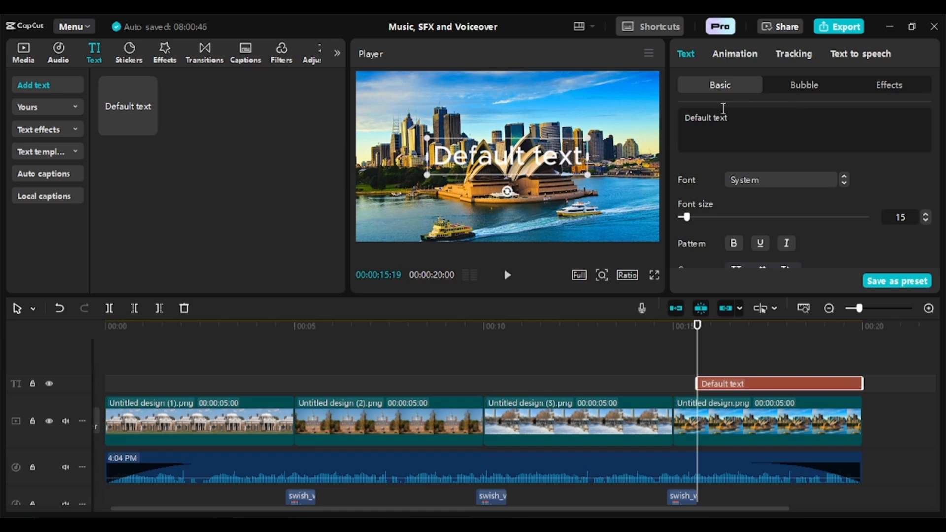
- Apply the yellow preset style with a black outline to the text and move it to the lower centre of the picture
drag(785, 118, 639, 123)
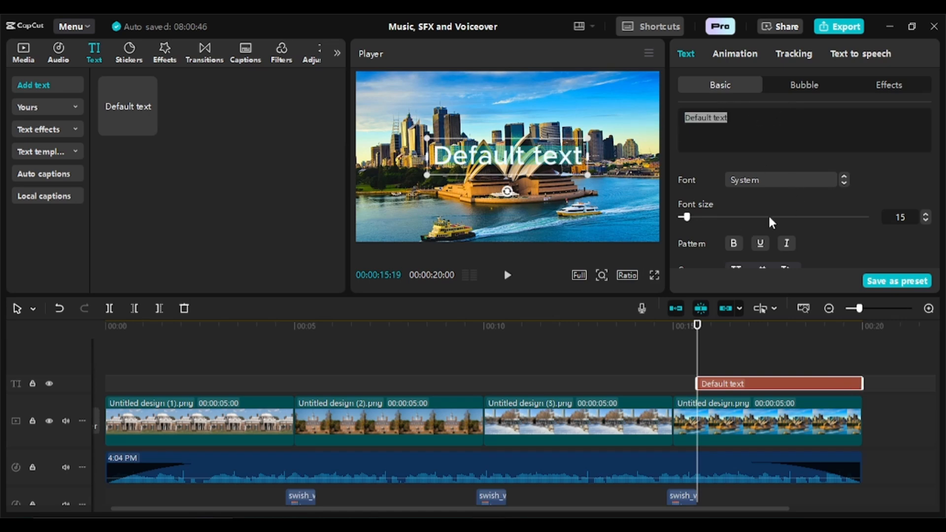
scroll(812, 207, down, 10)
scroll(872, 197, up, 3)
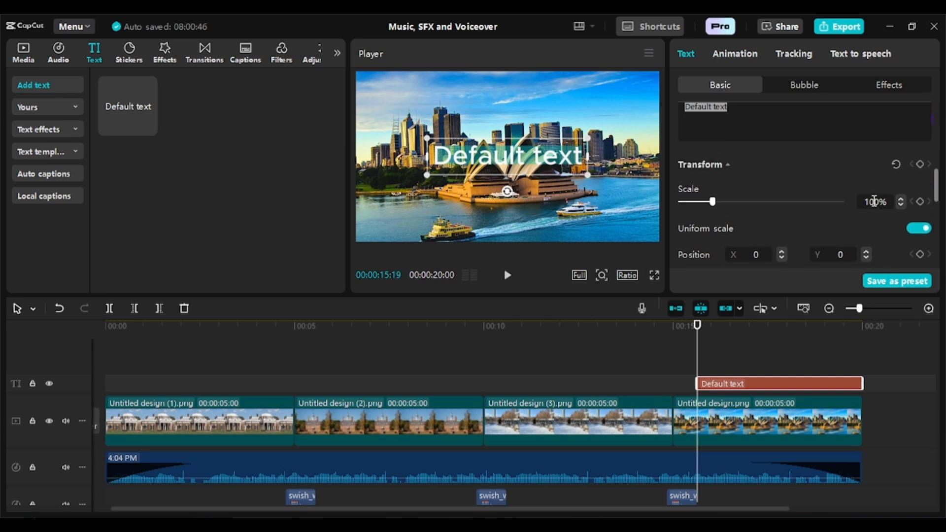
scroll(871, 199, up, 2)
scroll(882, 197, up, 2)
click(876, 197)
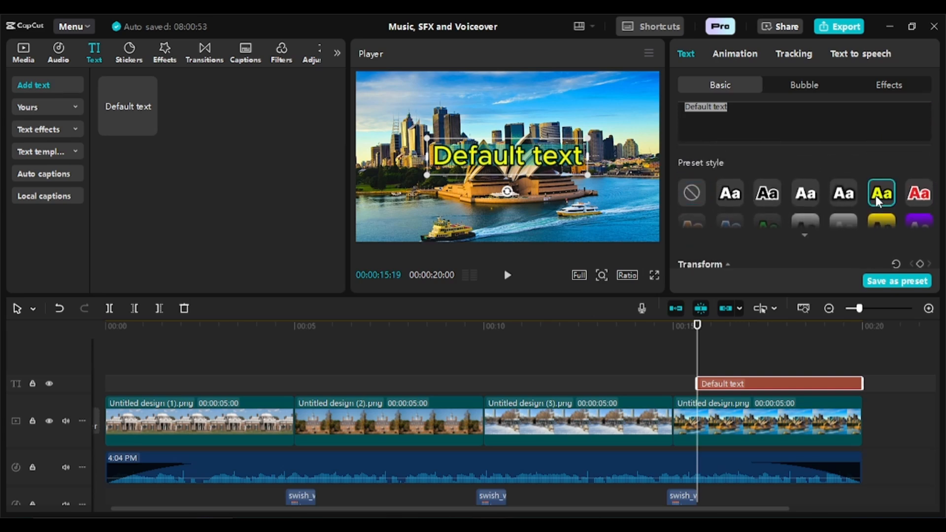
drag(521, 166, 523, 217)
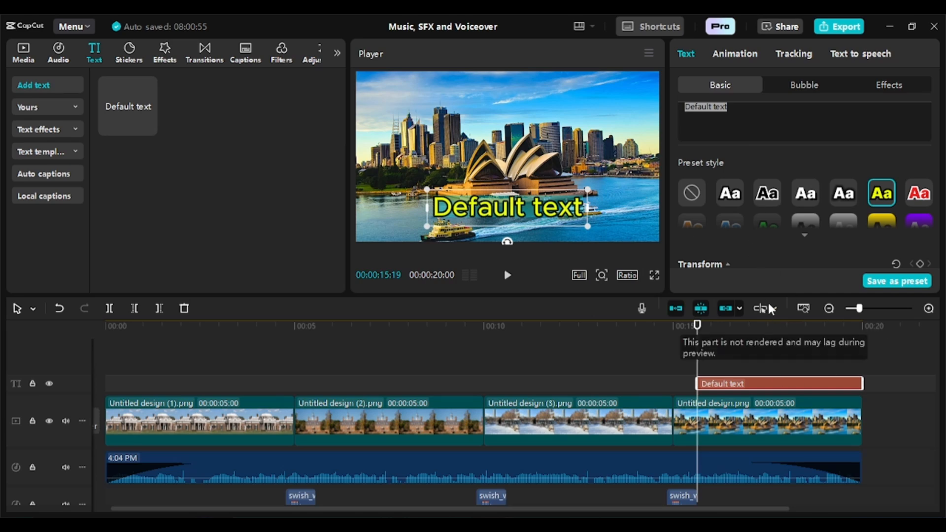
- Give the text clip the Typewriter in-animation with a duration of 2.7 s
click(739, 51)
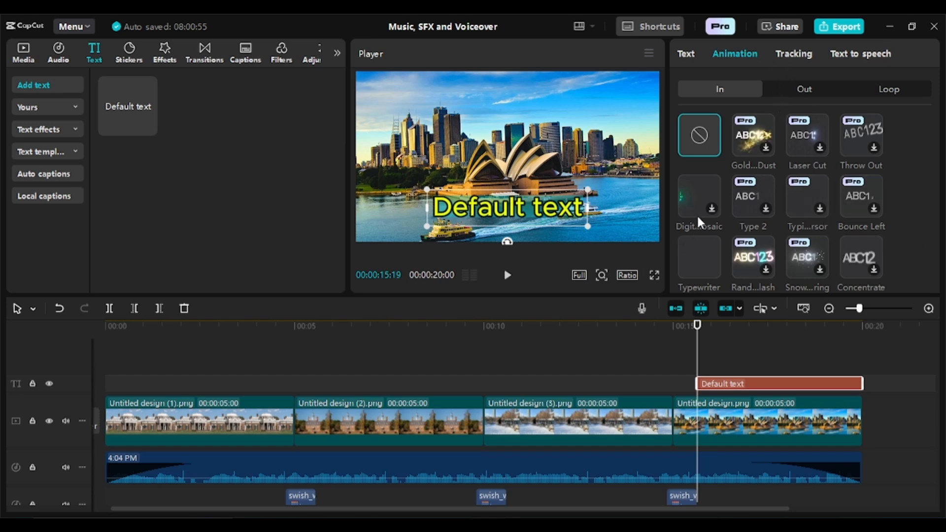
scroll(890, 203, down, 2)
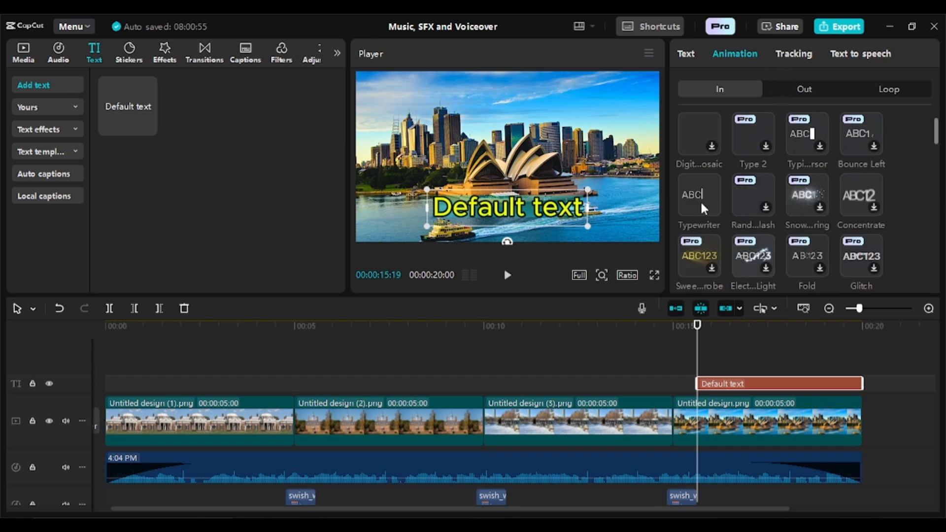
click(695, 198)
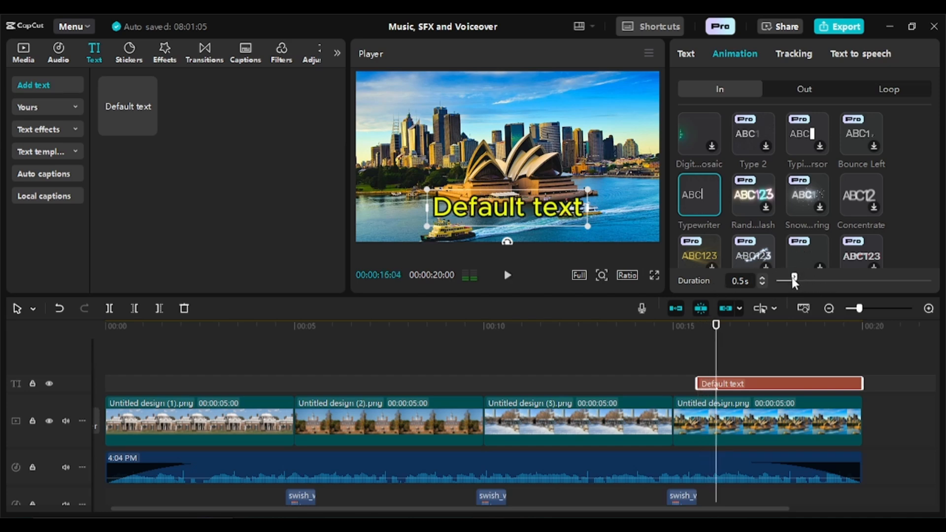
drag(794, 282, 869, 283)
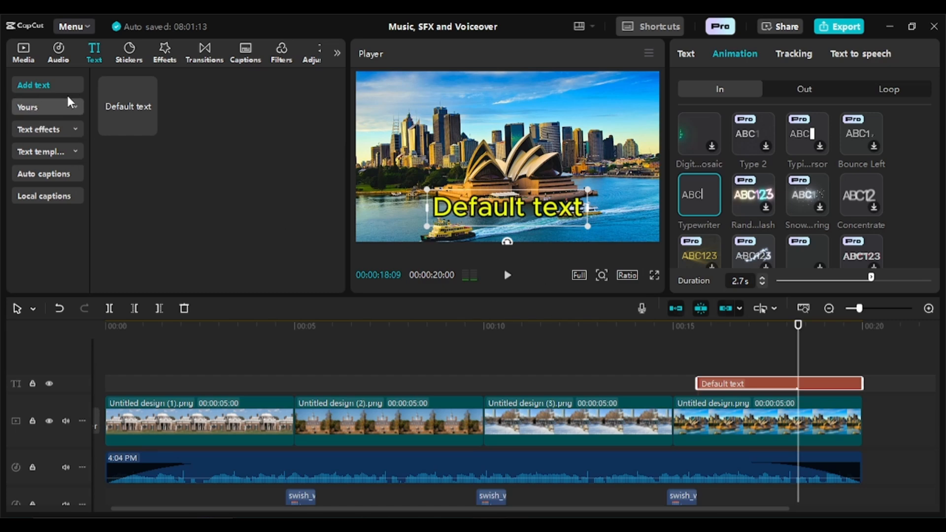
- Search the sound effects for typing on keyboard sound and place the 3-second Rapid Fire realistic typing effect at the text clip's start
click(59, 54)
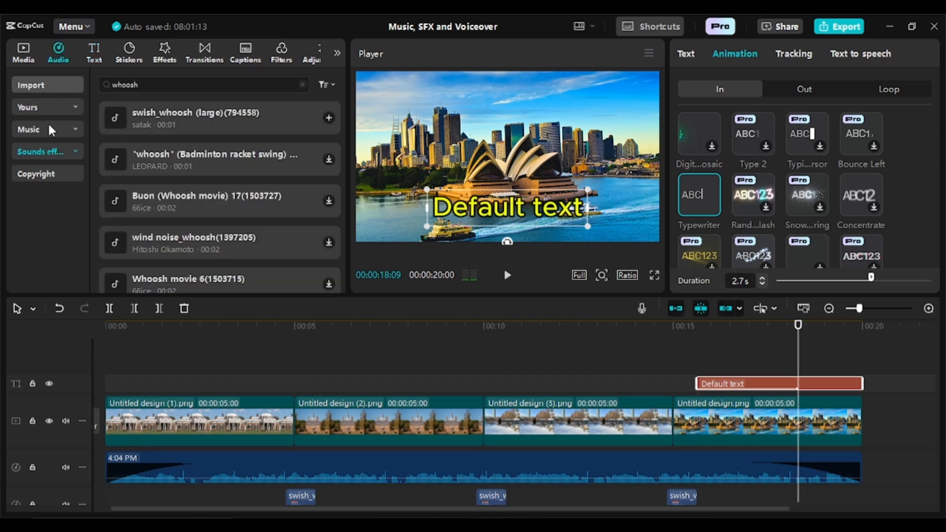
click(302, 85)
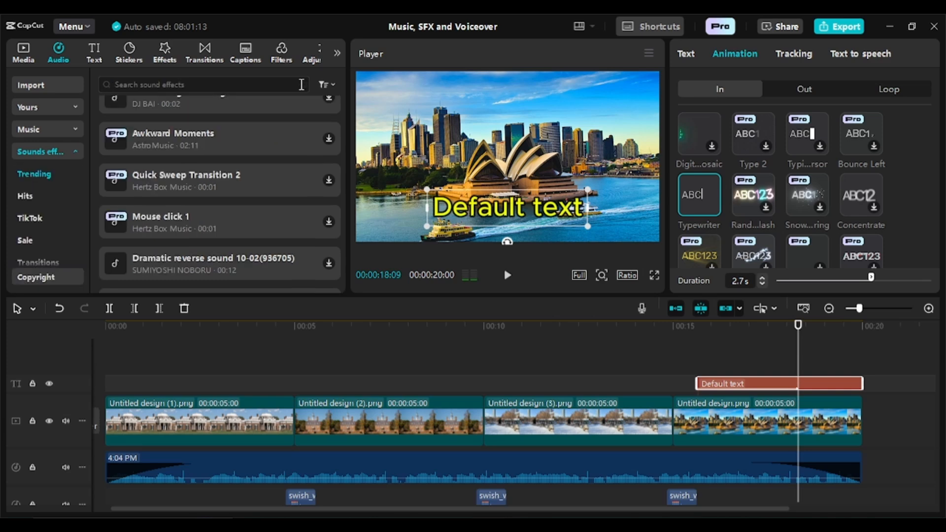
click(301, 85)
text(t)
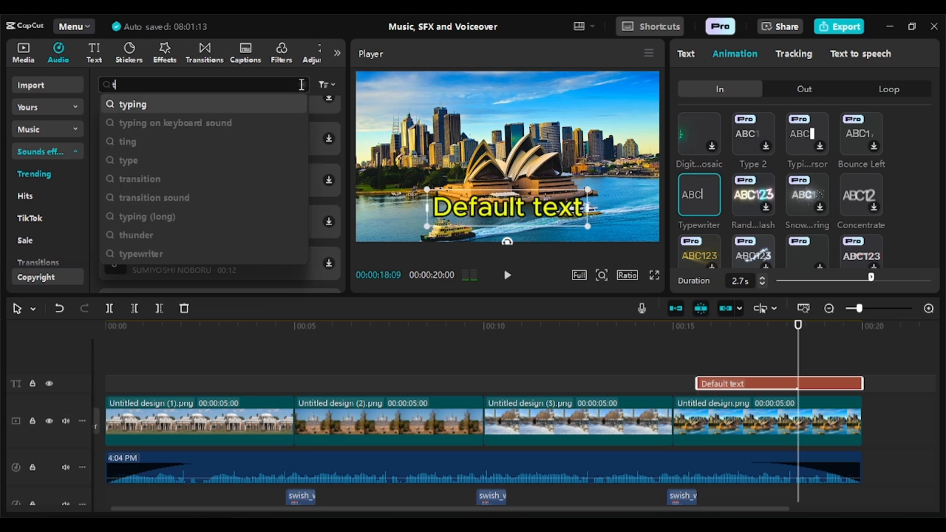
click(217, 123)
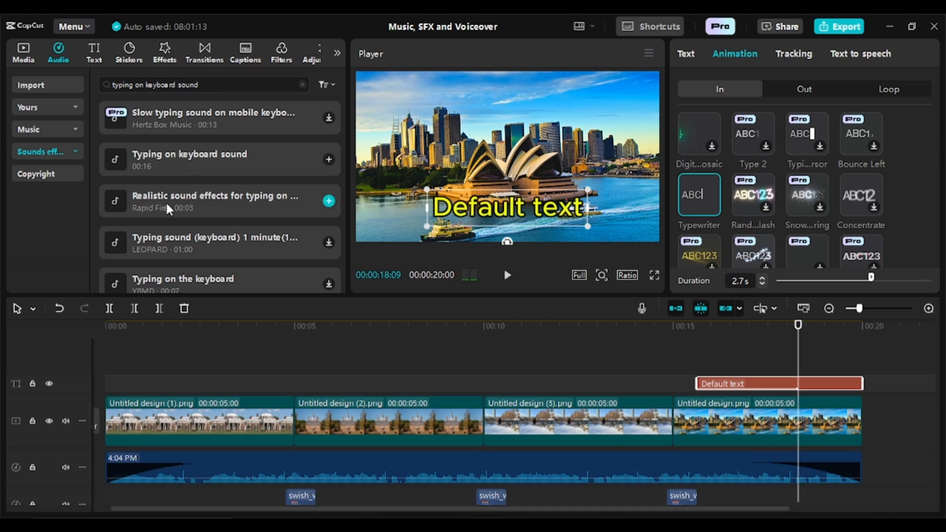
drag(148, 202, 701, 489)
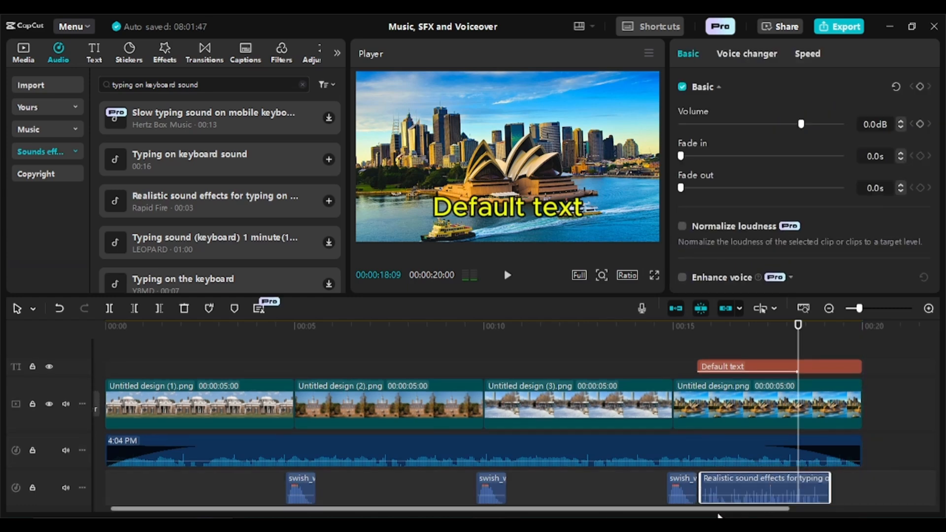
- Deselect the typing sound clip and briefly play the last image's section from 00:00:18:09
click(598, 366)
key(space)
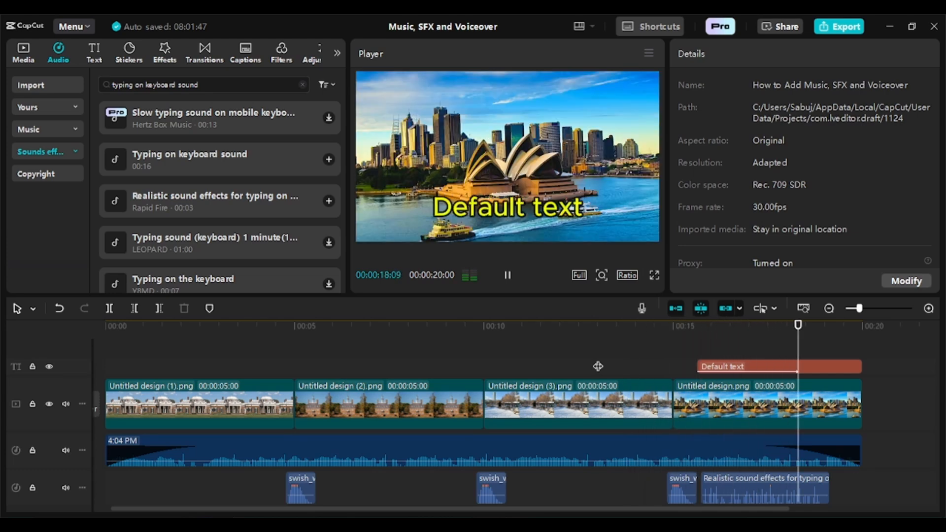
key(space)
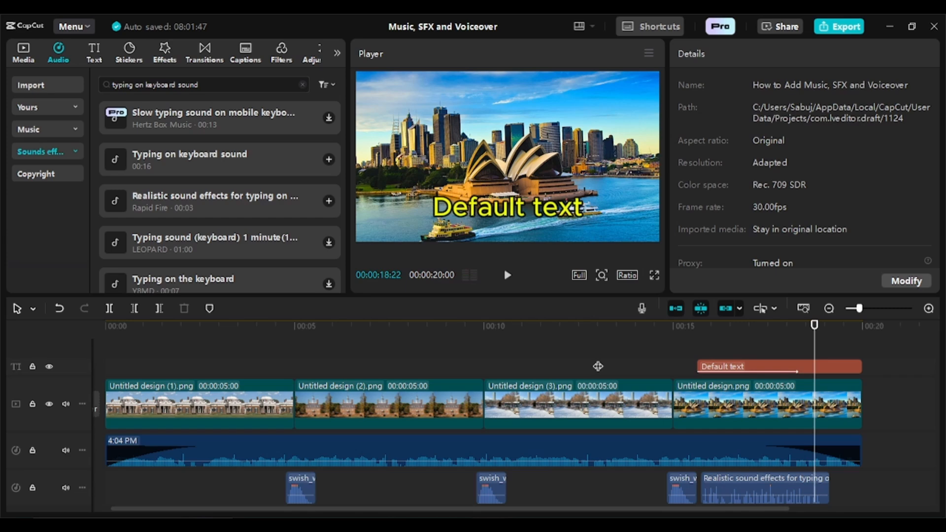